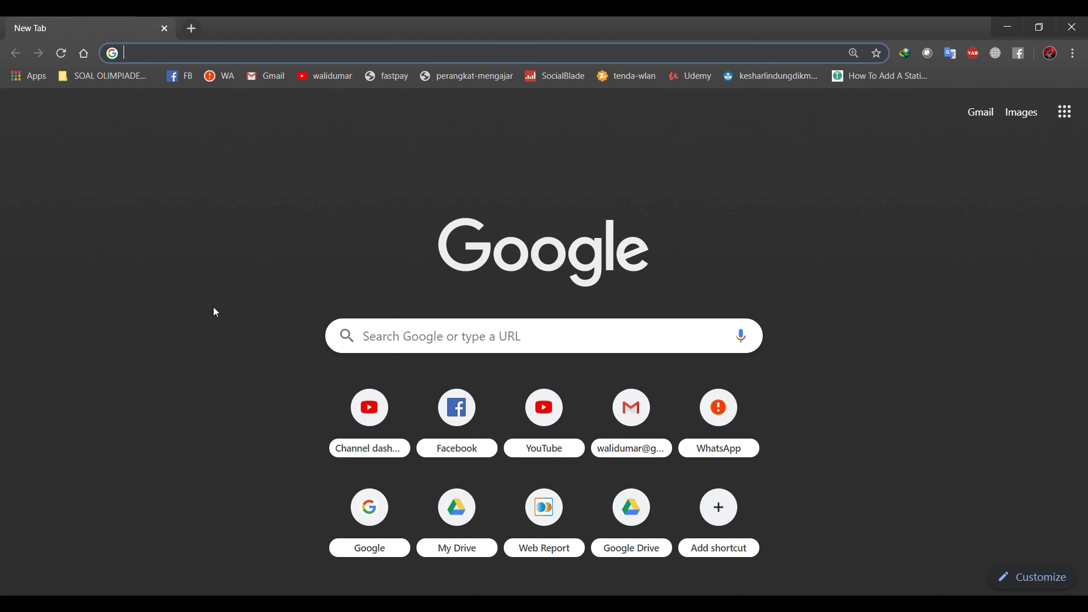
Load the ESXi host at 192.168.77.119 in Chrome, proceeding past the untrusted-certificate warning.
type("192.168.")
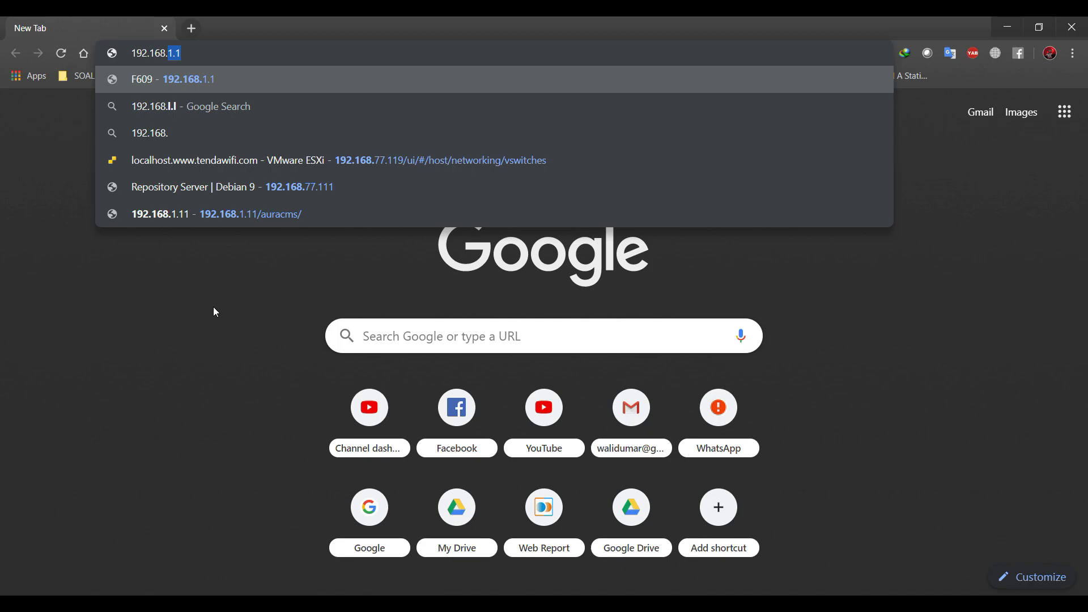
type("77.119")
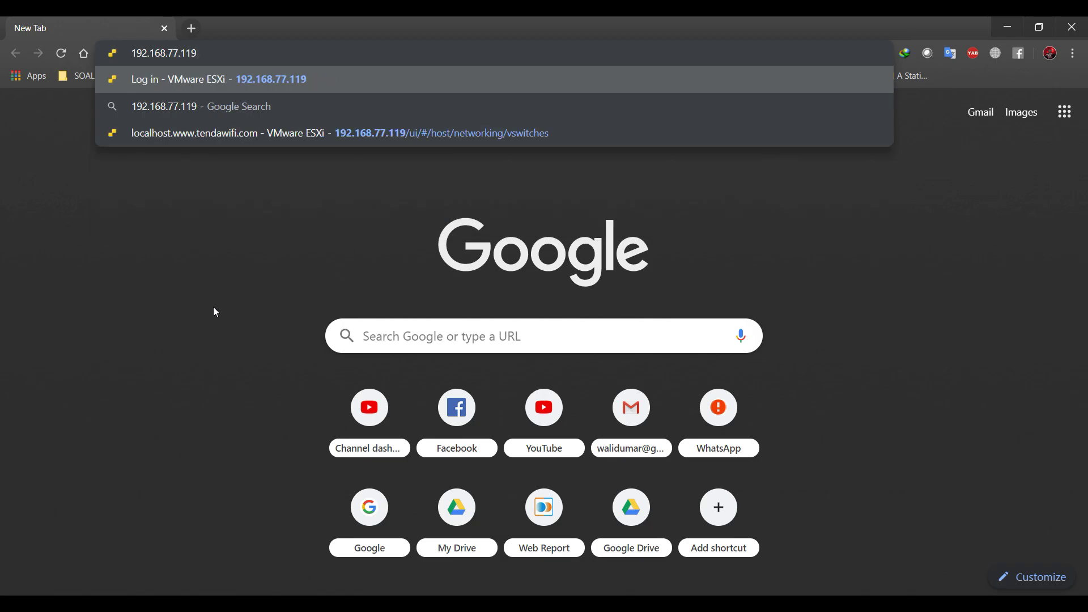
key("Return")
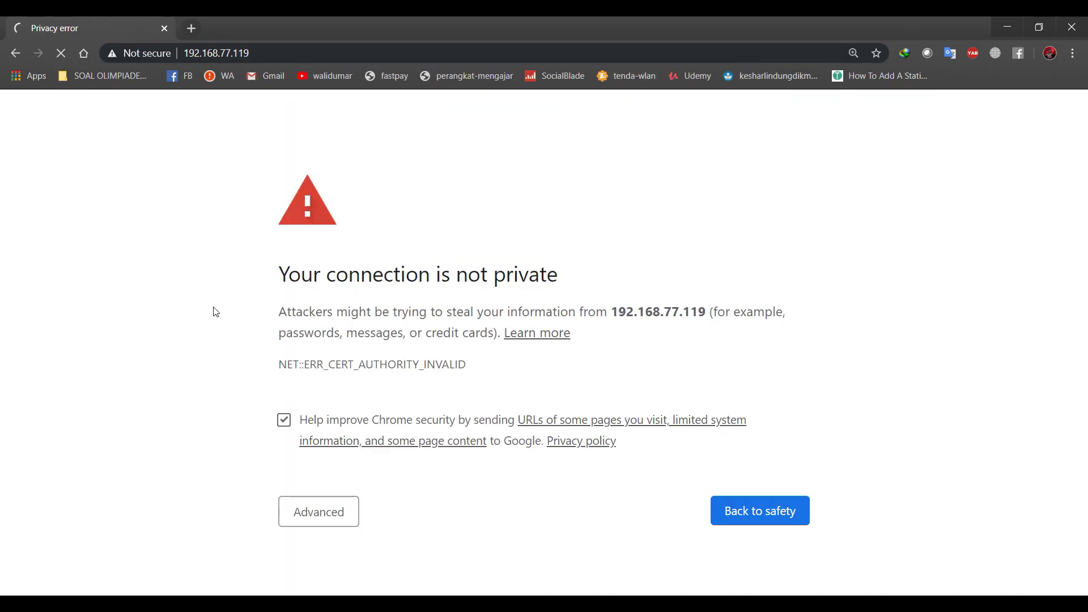
left_click(309, 511)
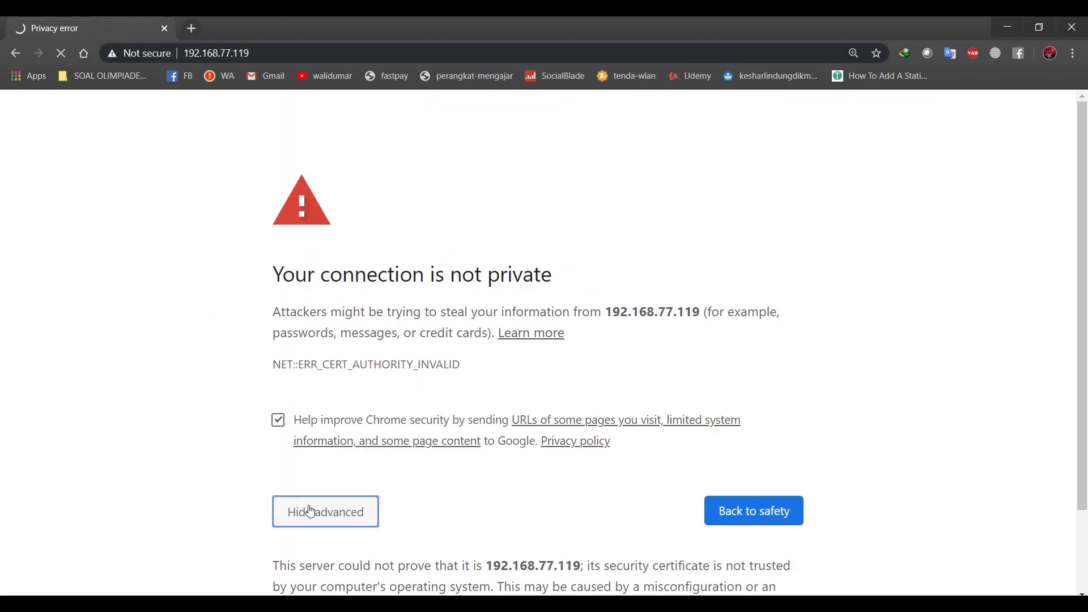
scroll(341, 496, "down", 2)
left_click(335, 547)
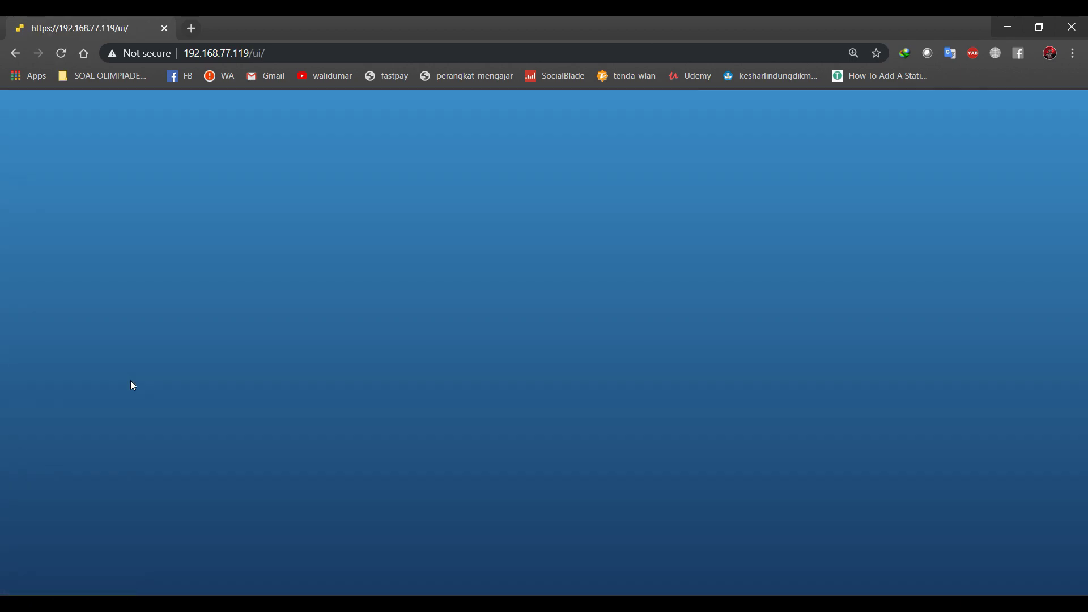
left_click(218, 353)
Log in as root and collapse Storage and Networking in the Navigator.
type("r")
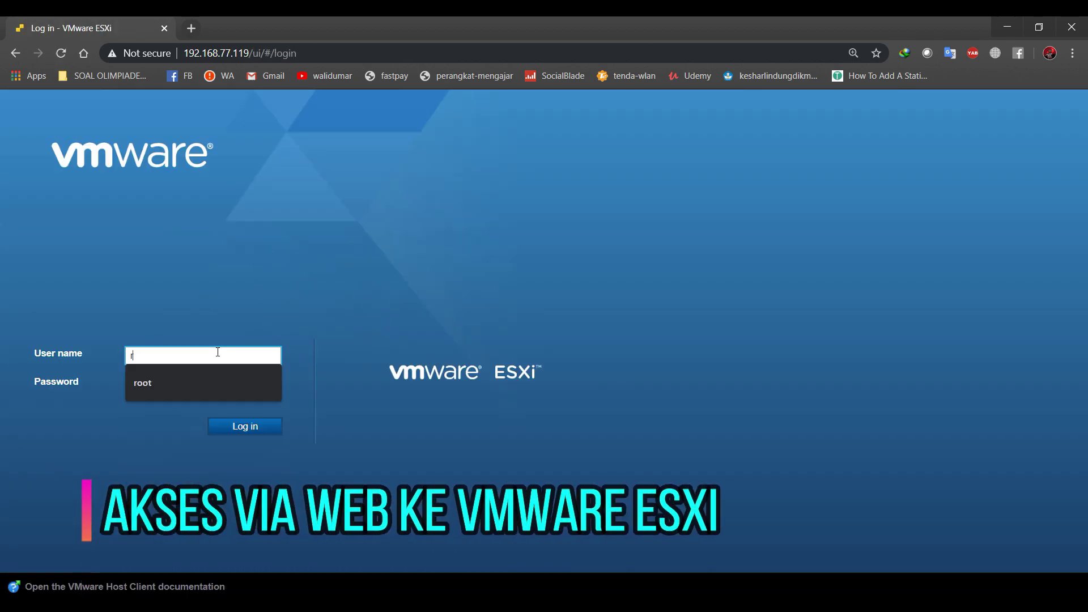
type("oot")
key("Tab")
key("Return")
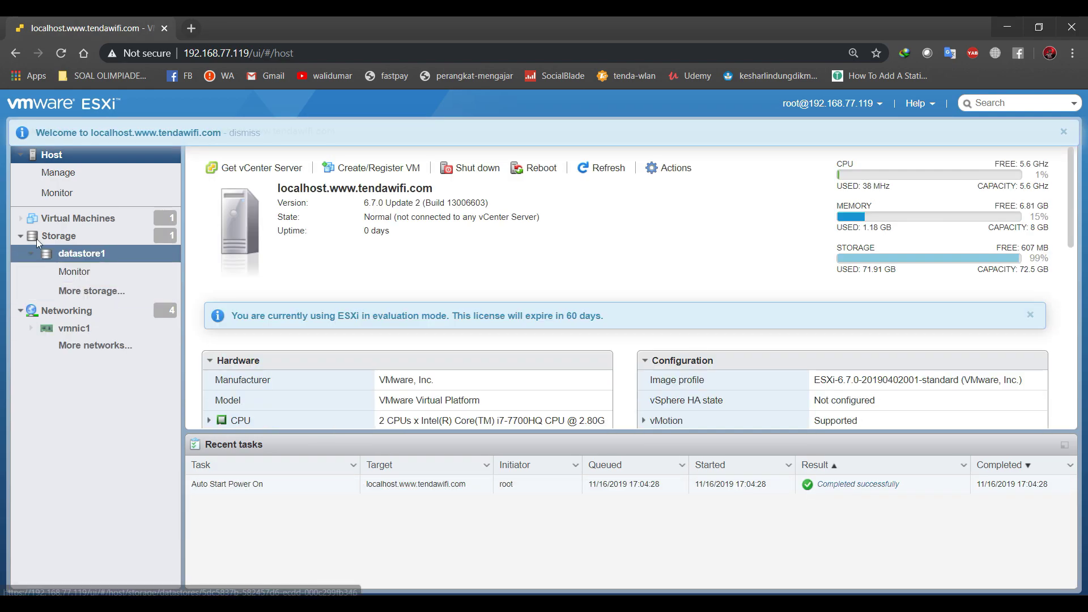
left_click(20, 233)
left_click(21, 253)
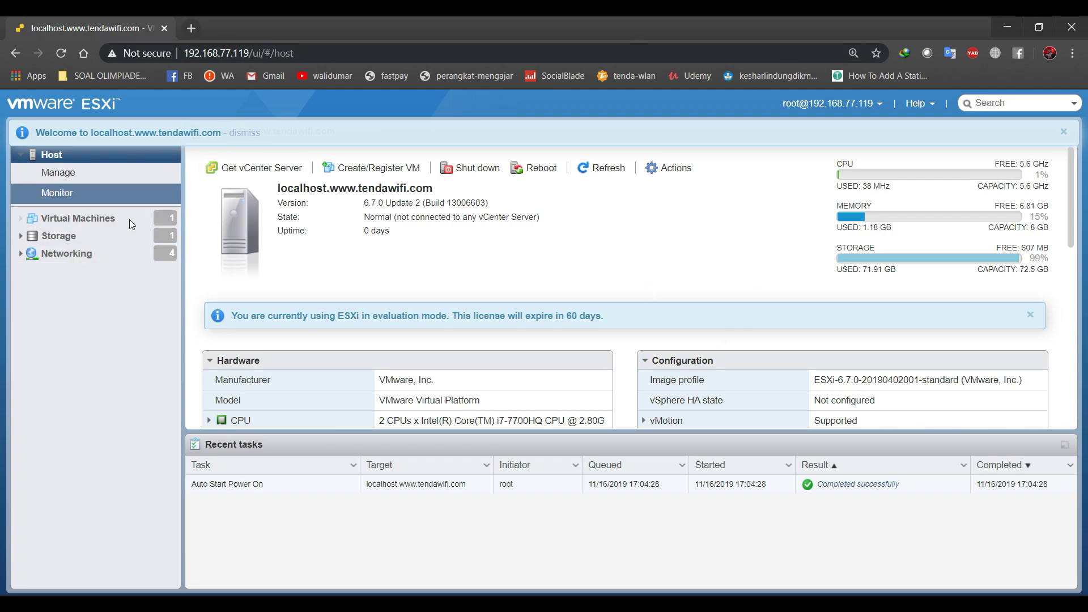
Review the host summary, including the CPU model and 8 GB memory values.
scroll(719, 316, "down", 2)
scroll(718, 316, "down", 1)
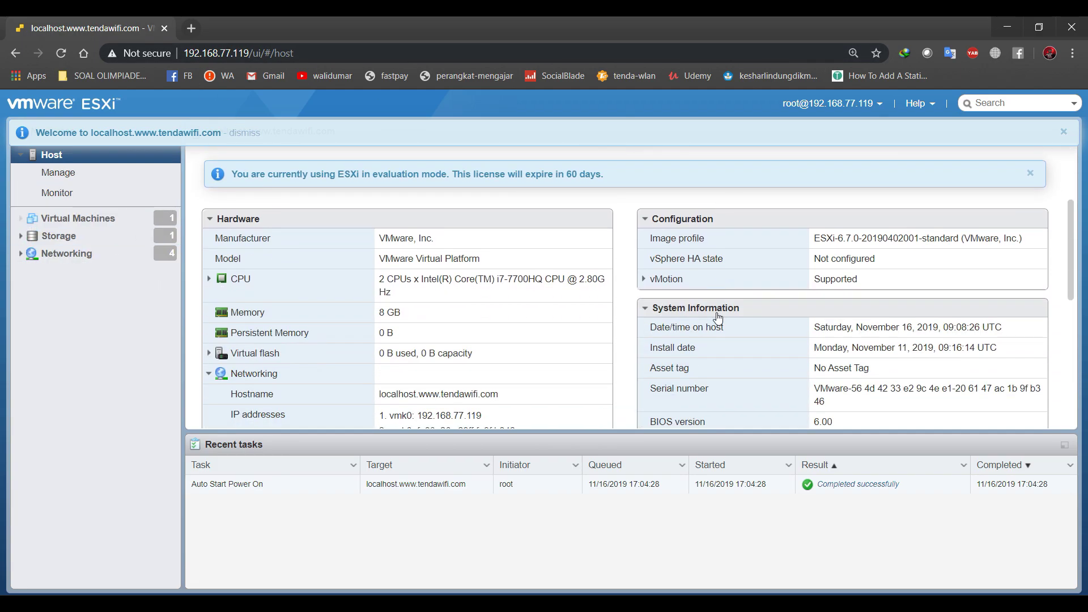
triple_click(515, 280)
left_click(515, 279)
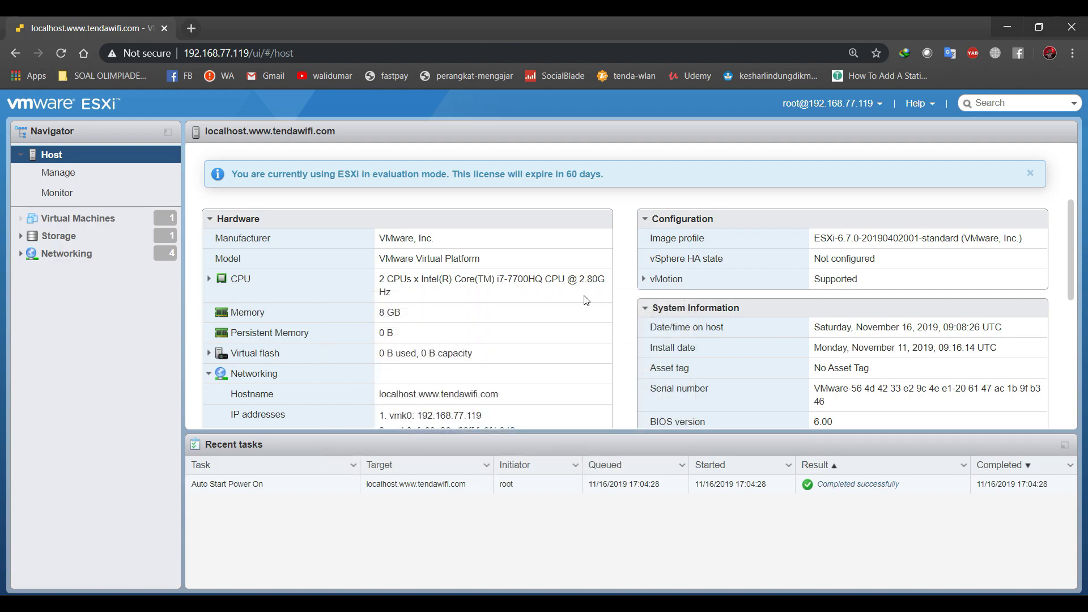
scroll(605, 305, "down", 1)
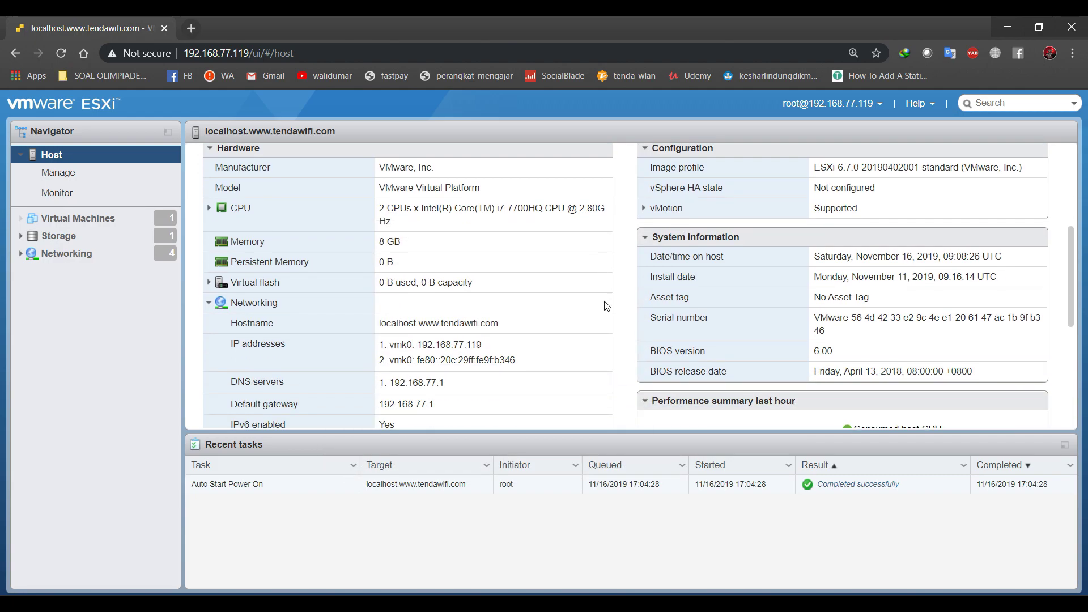
double_click(381, 243)
left_click(563, 267)
scroll(579, 316, "down", 5)
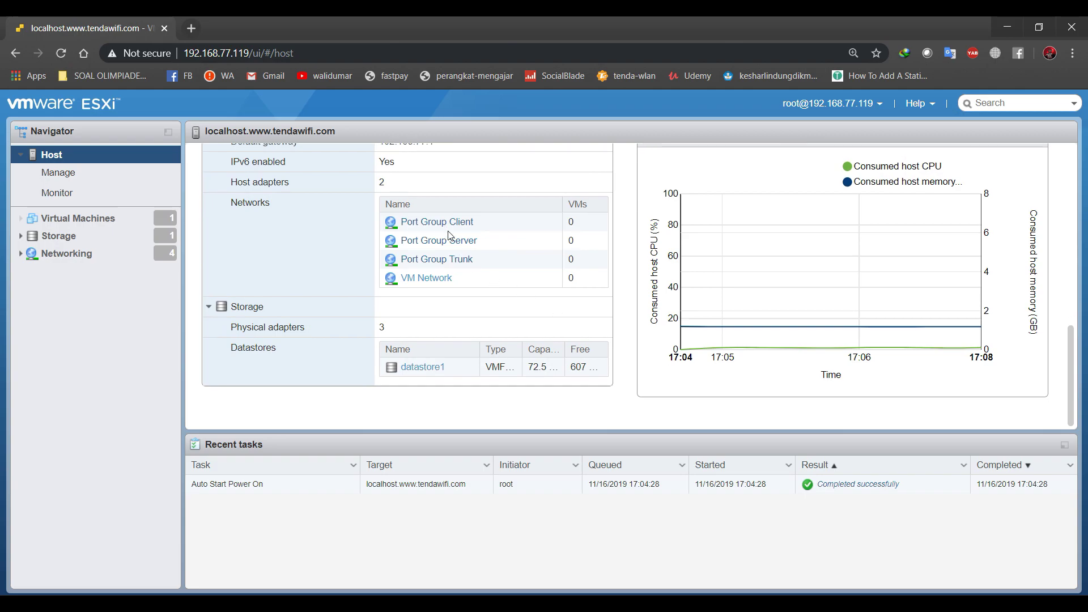
scroll(625, 359, "up", 5)
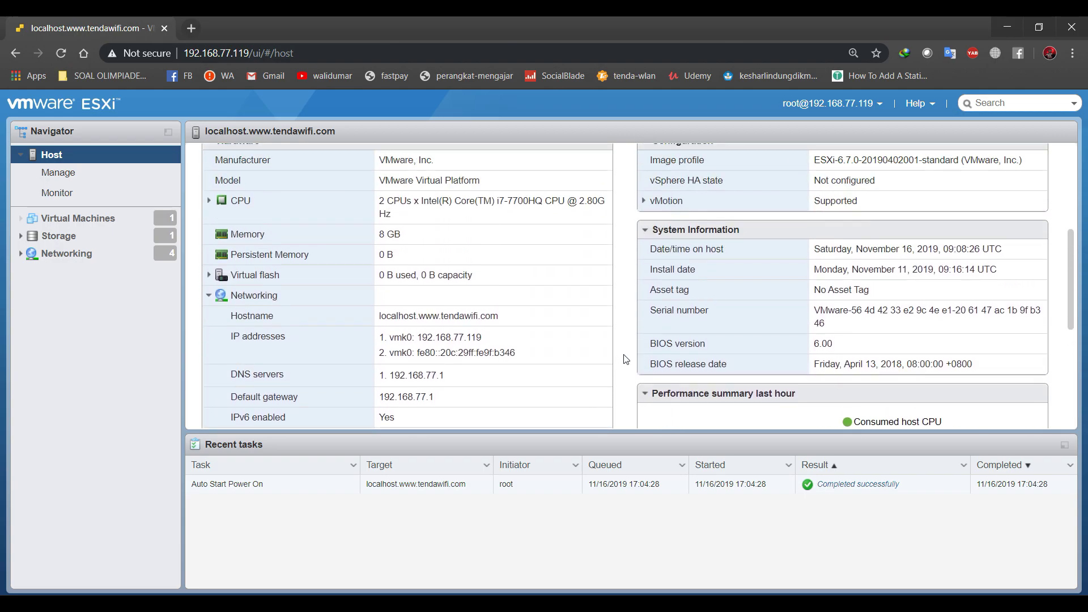
scroll(626, 359, "up", 3)
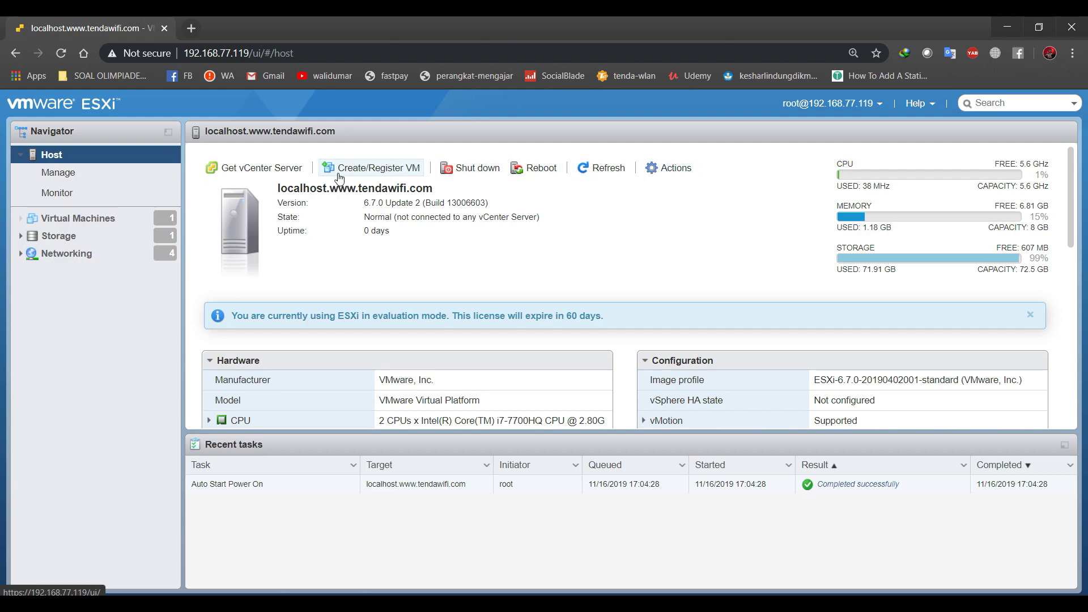
Export the itnsaskills-i-srv virtual machine from the Virtual Machines list.
left_click(121, 225)
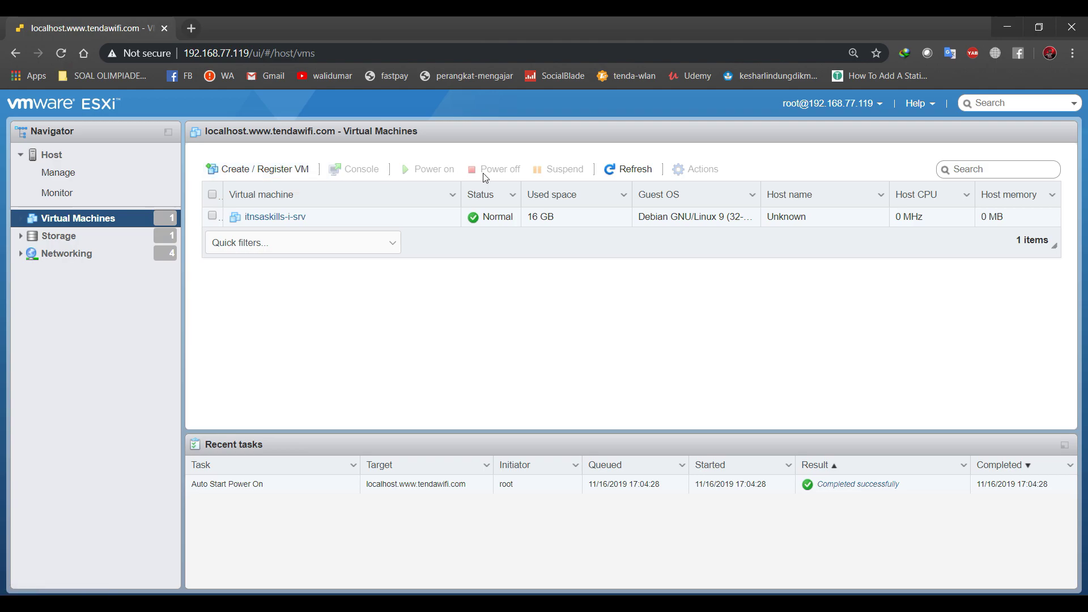
right_click(283, 216)
mouse_move(331, 273)
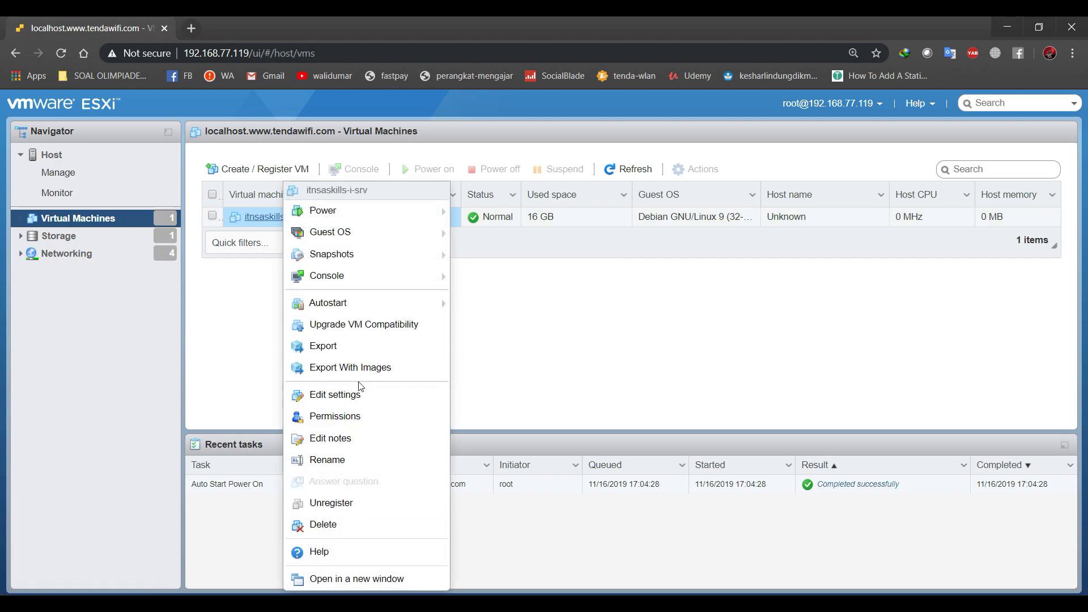
left_click(363, 353)
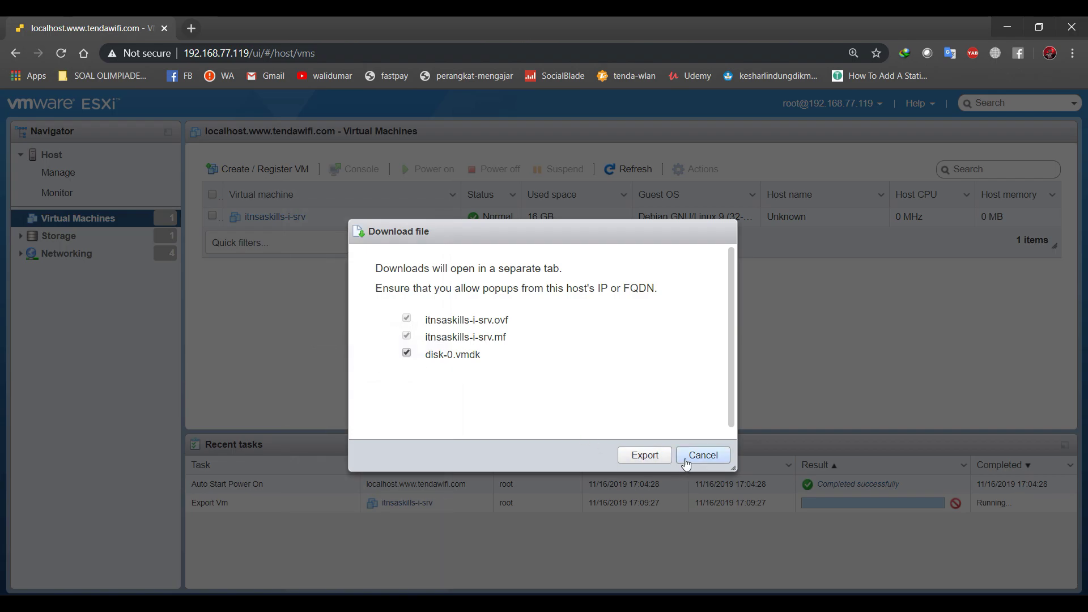
left_click(660, 454)
Open and cancel the VM's Edit settings and the new-VM wizard, then view Storage.
right_click(252, 216)
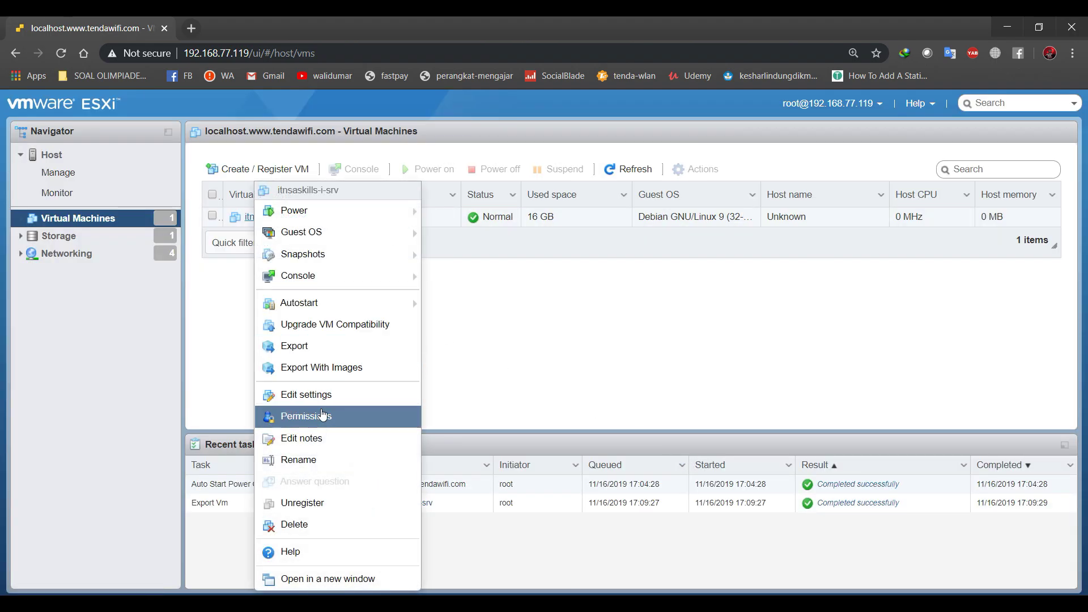
left_click(326, 400)
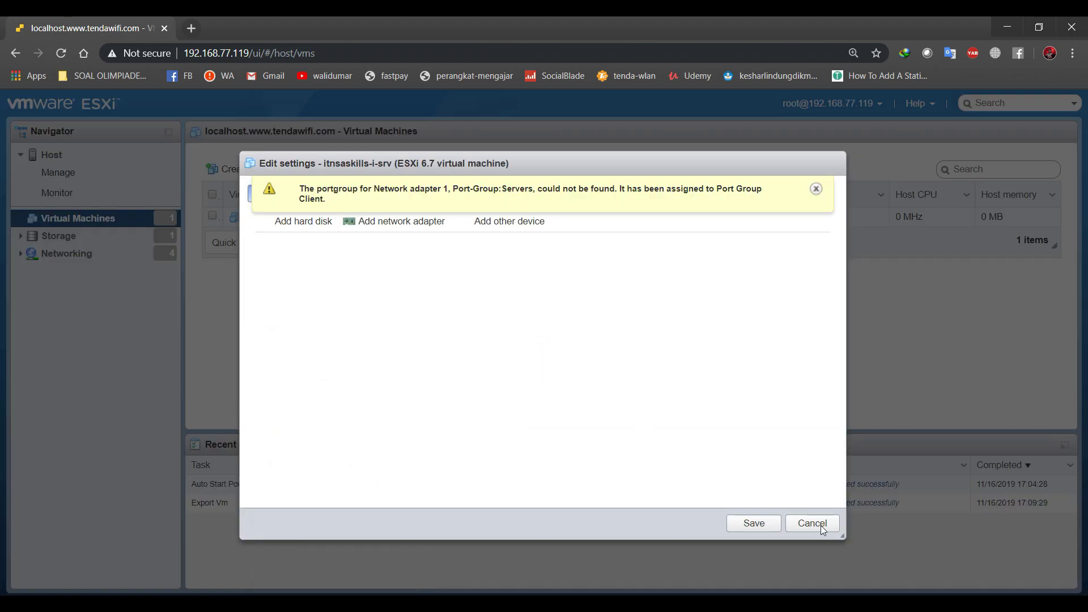
left_click(814, 522)
left_click(256, 173)
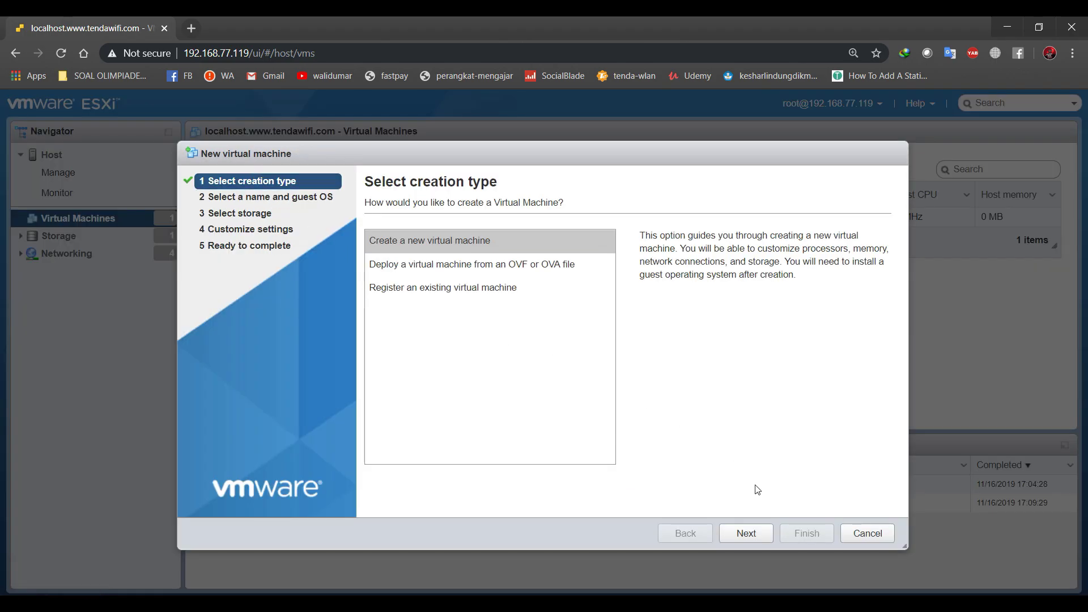
left_click(853, 538)
left_click(101, 239)
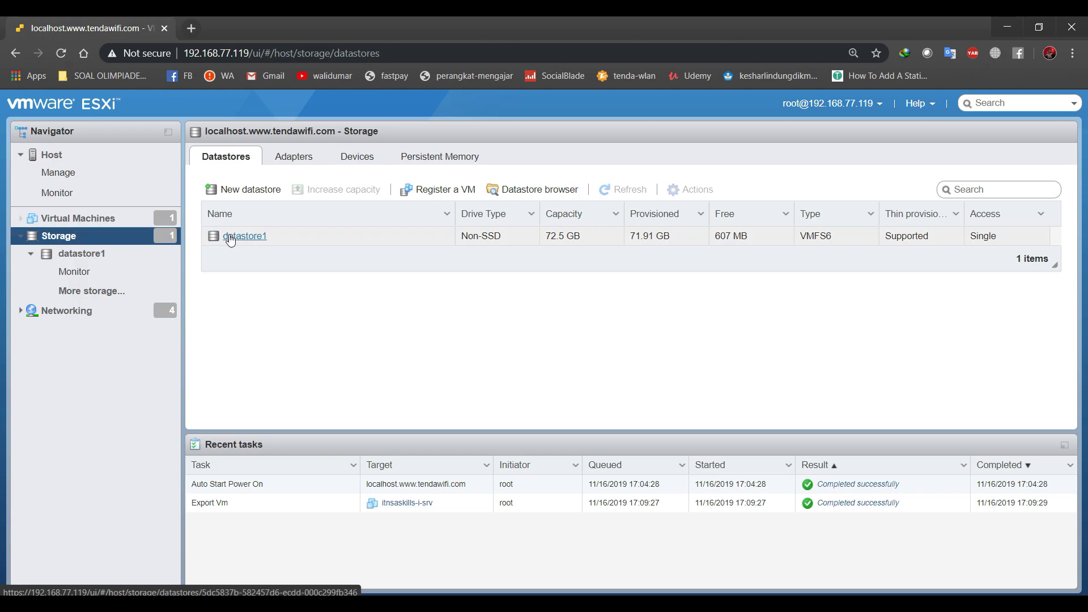
Browse datastore1's itnsaskills-cloud-edge folder and debian-9.9.0-i386-DVD-1.iso, then close the browser.
left_click(230, 237)
left_click(324, 168)
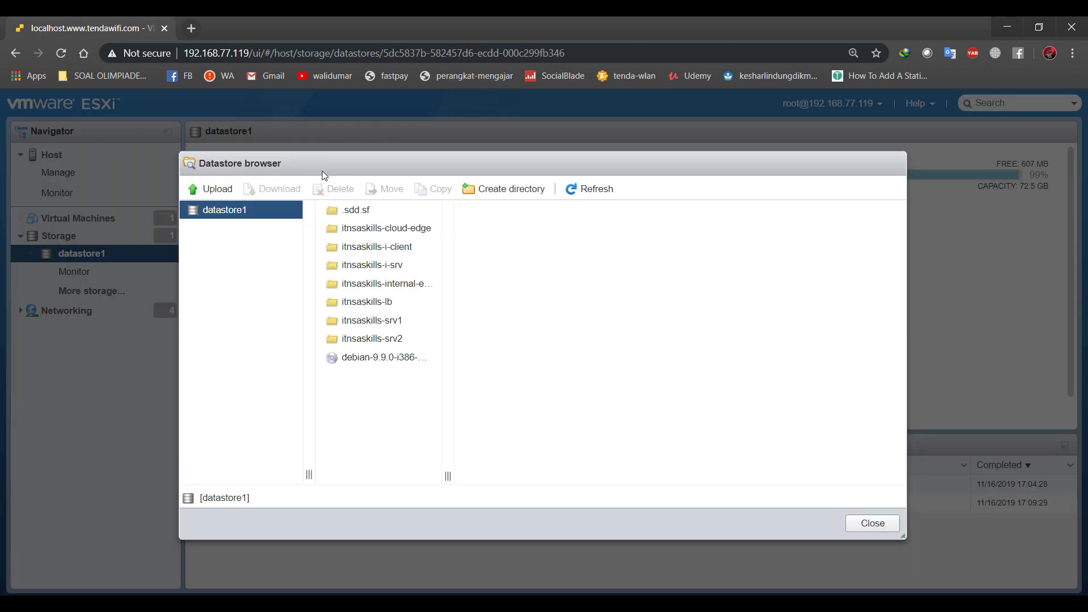
left_click(387, 229)
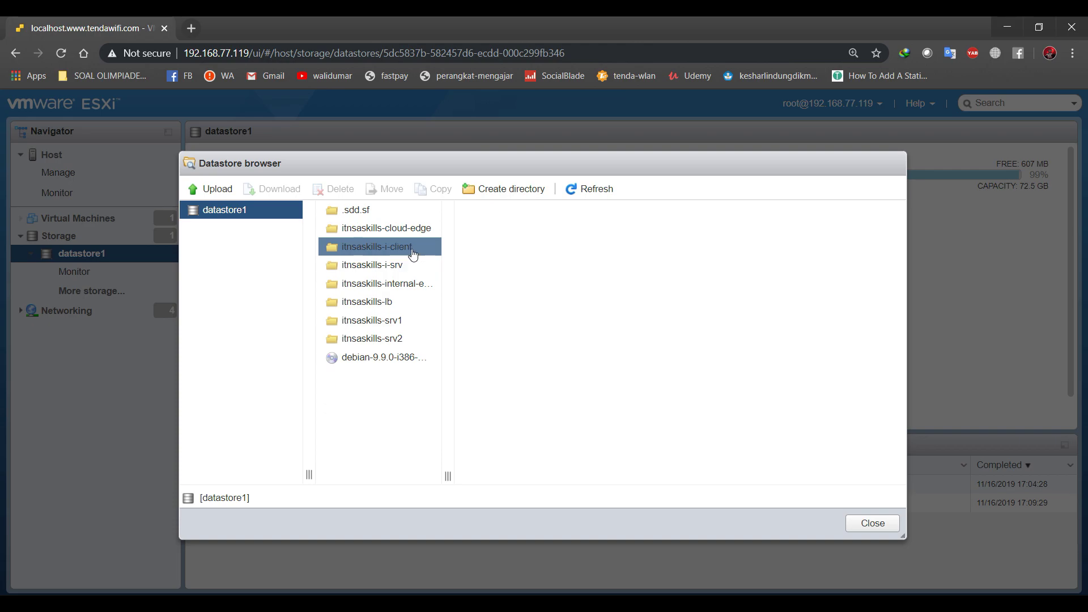
left_click(391, 367)
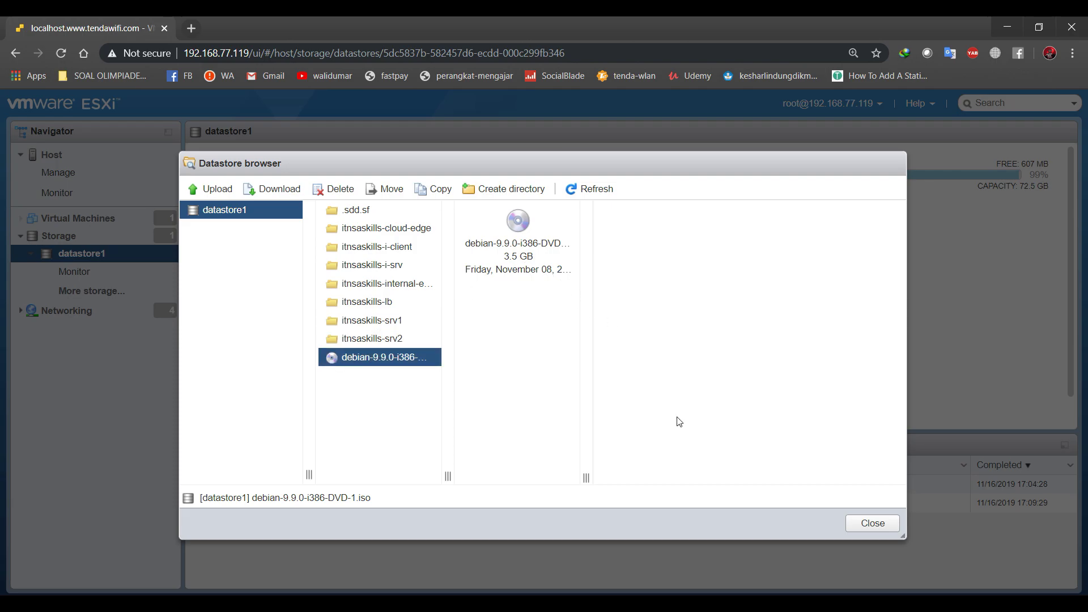
left_click(870, 523)
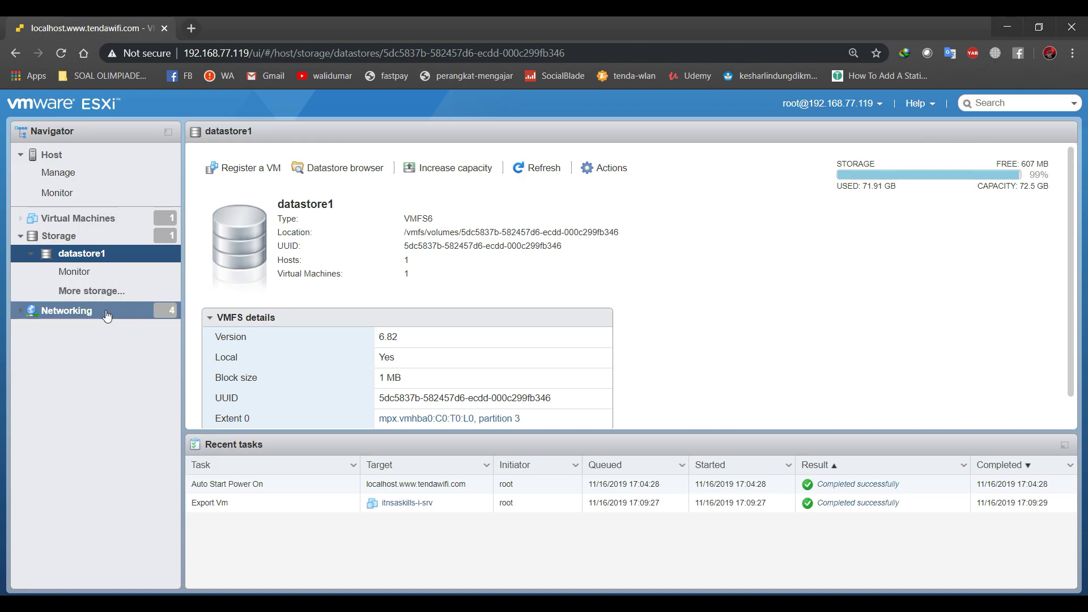
Review the host's port groups, virtual switches and physical NICs, ending on port groups.
left_click(107, 316)
left_click(18, 234)
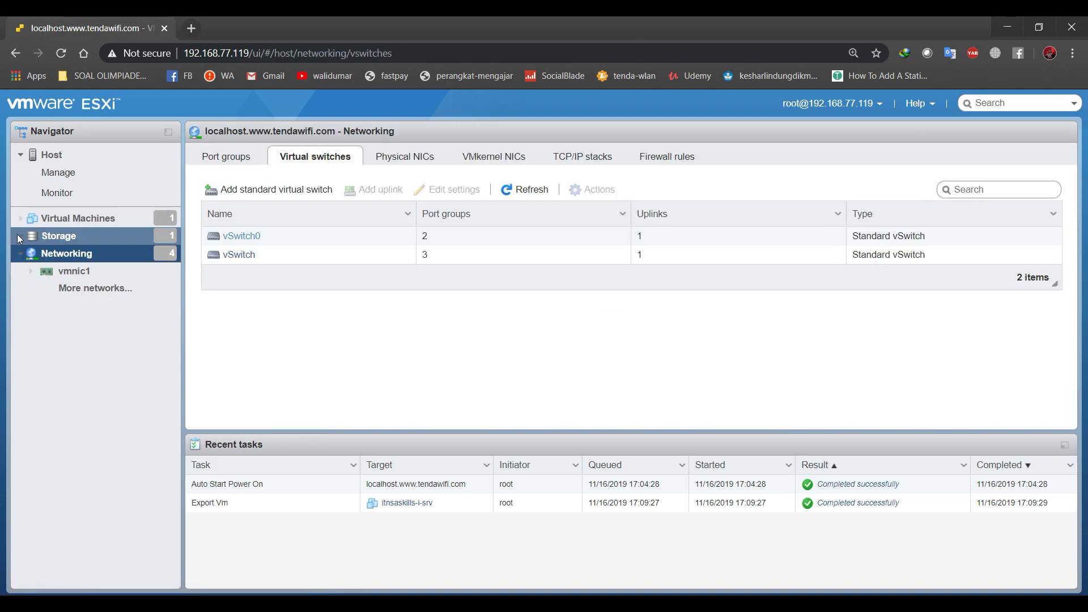
left_click(218, 155)
left_click(312, 164)
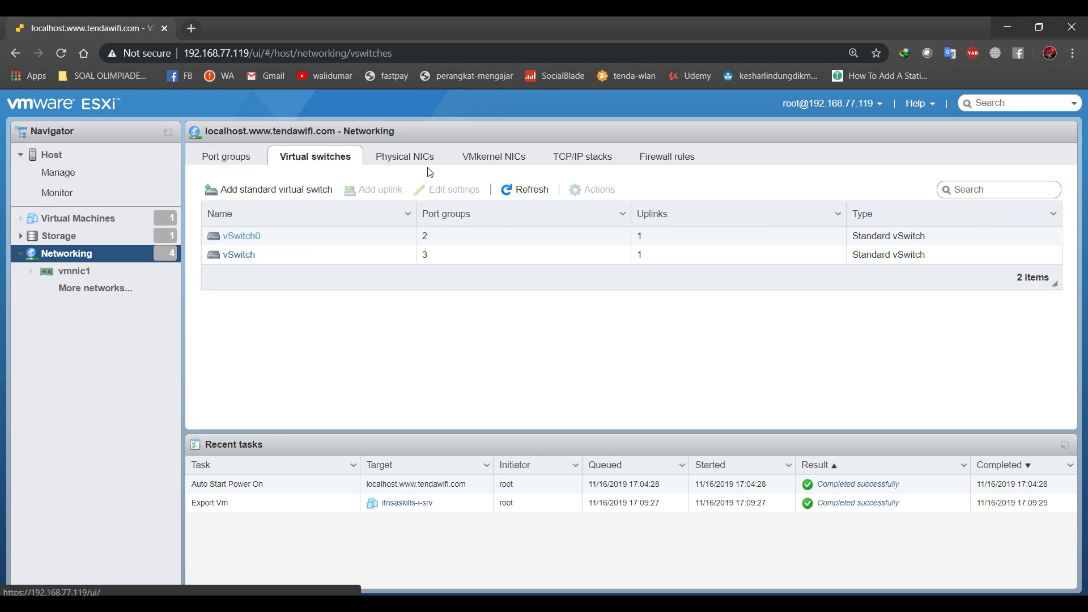
left_click(426, 159)
left_click(311, 160)
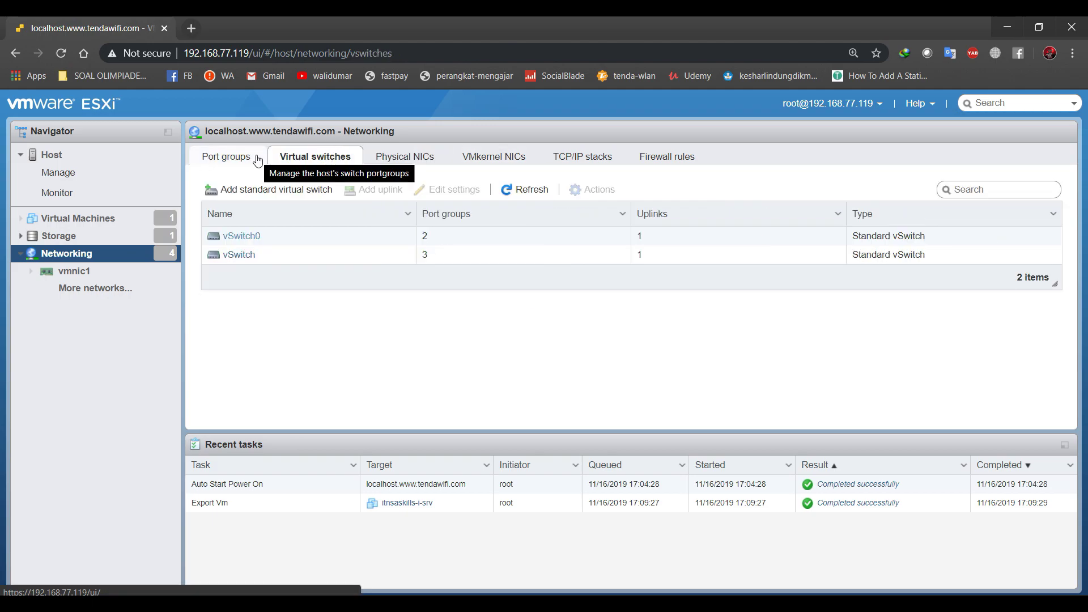
left_click(246, 158)
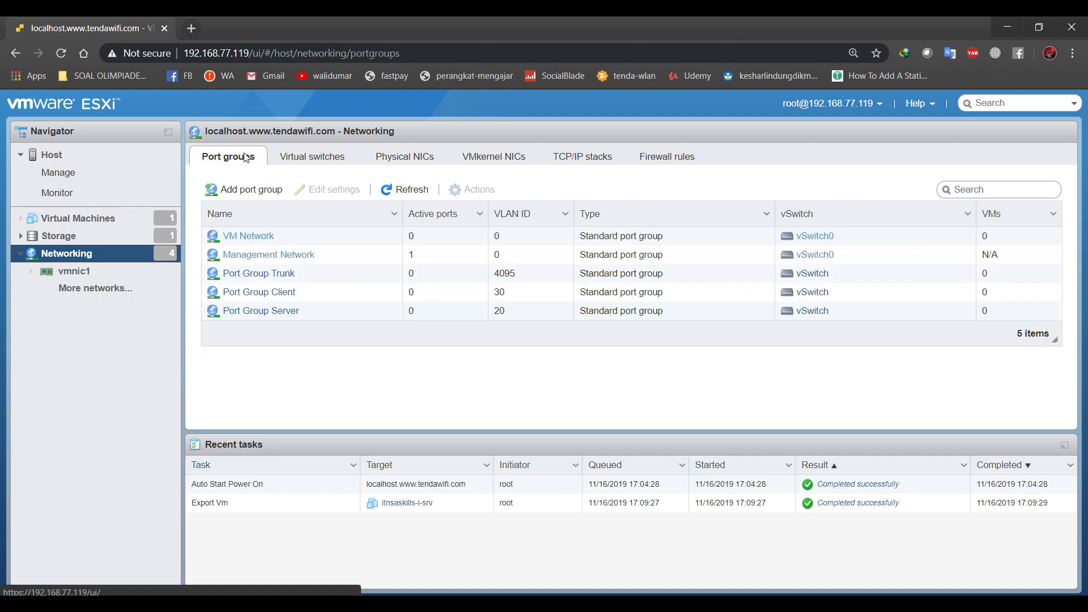
left_click(315, 160)
left_click(405, 159)
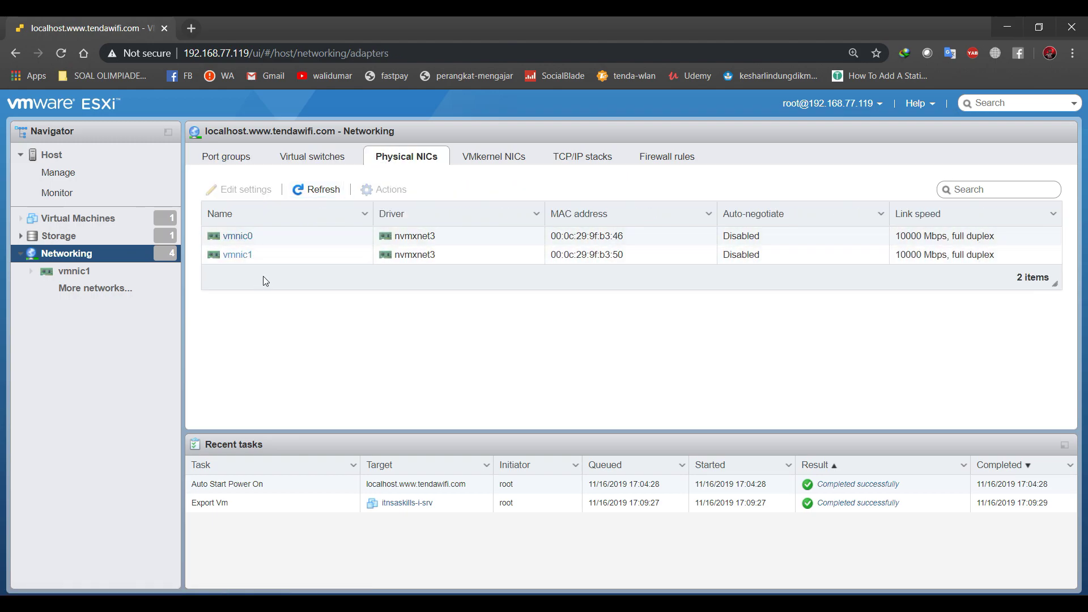
left_click(295, 157)
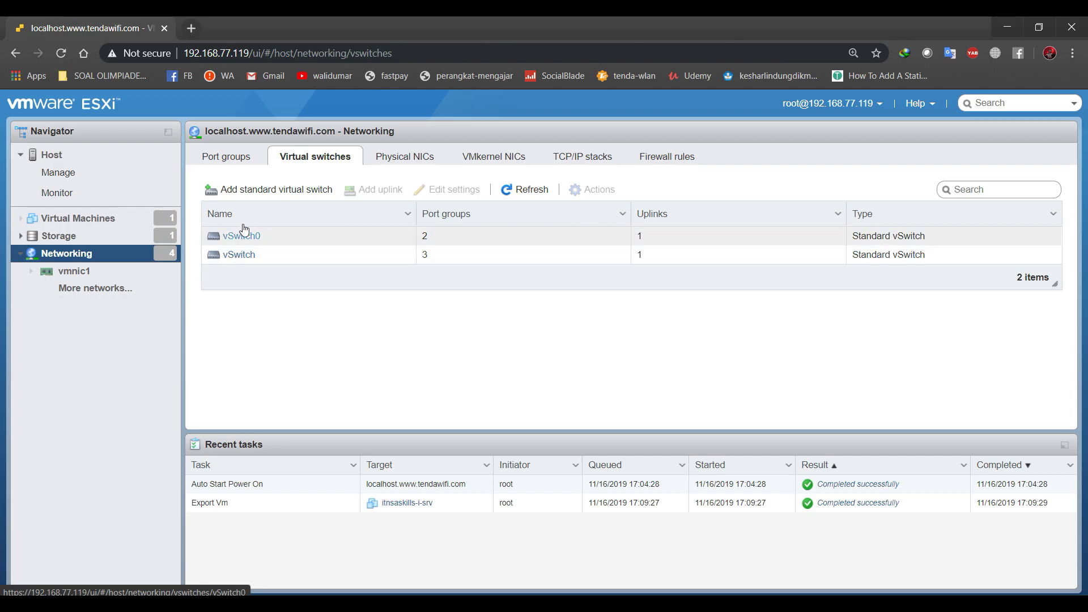
left_click(235, 159)
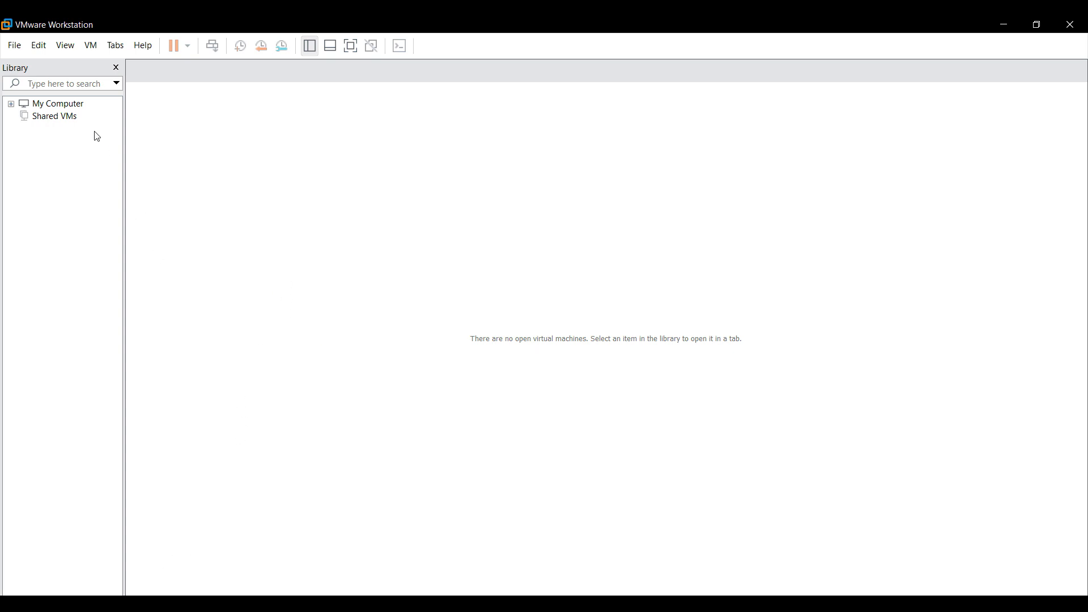
Check the Workstation product version and licence information, then close it.
left_click(14, 45)
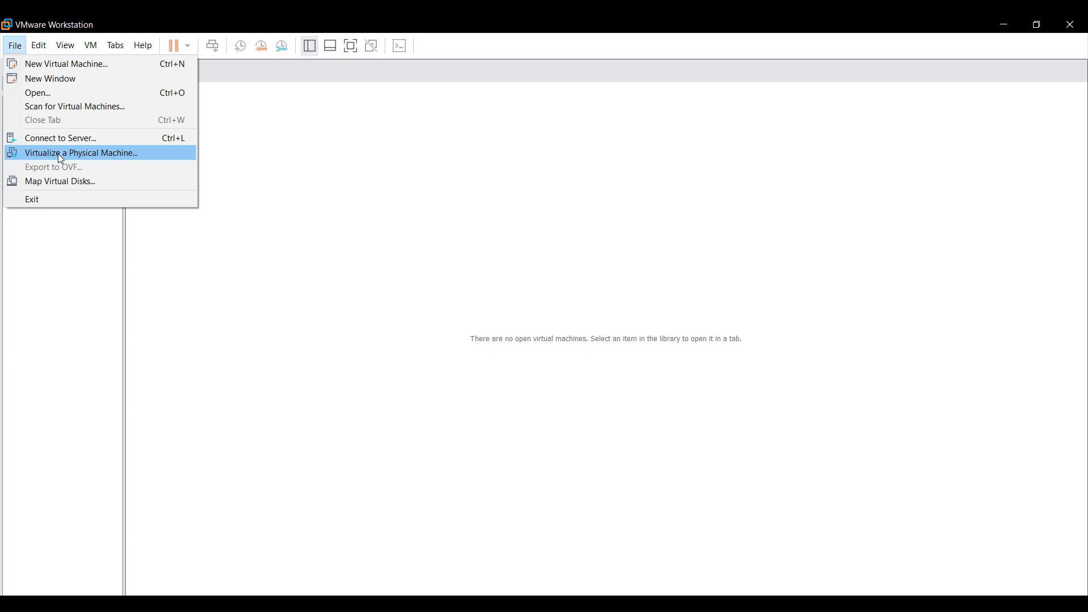
left_click(167, 171)
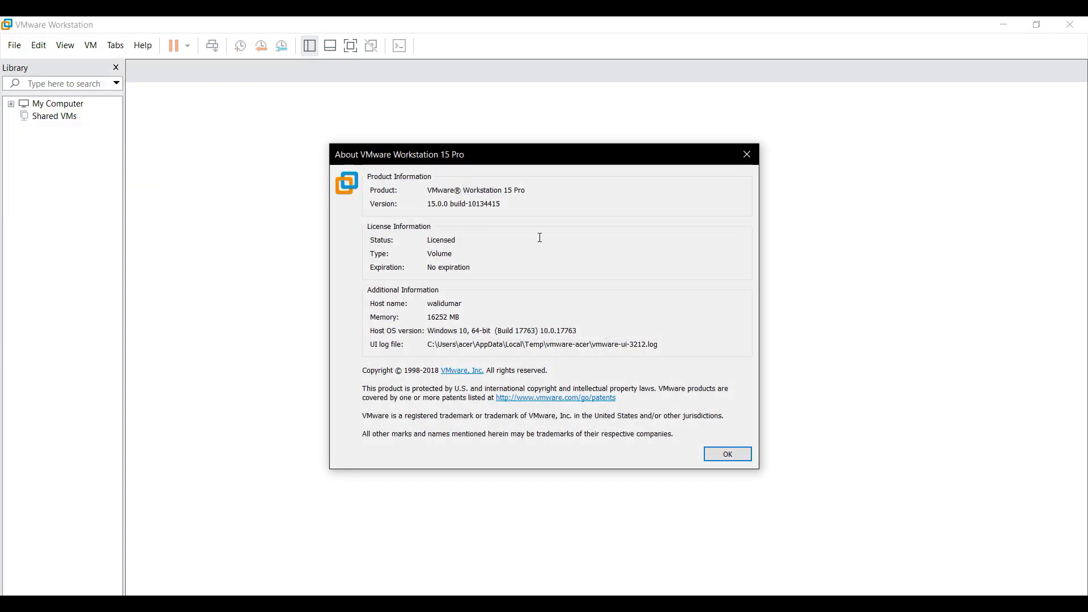
left_click(746, 154)
Start a Connect to Server form with the address partly entered as 192.168.77.
left_click(17, 44)
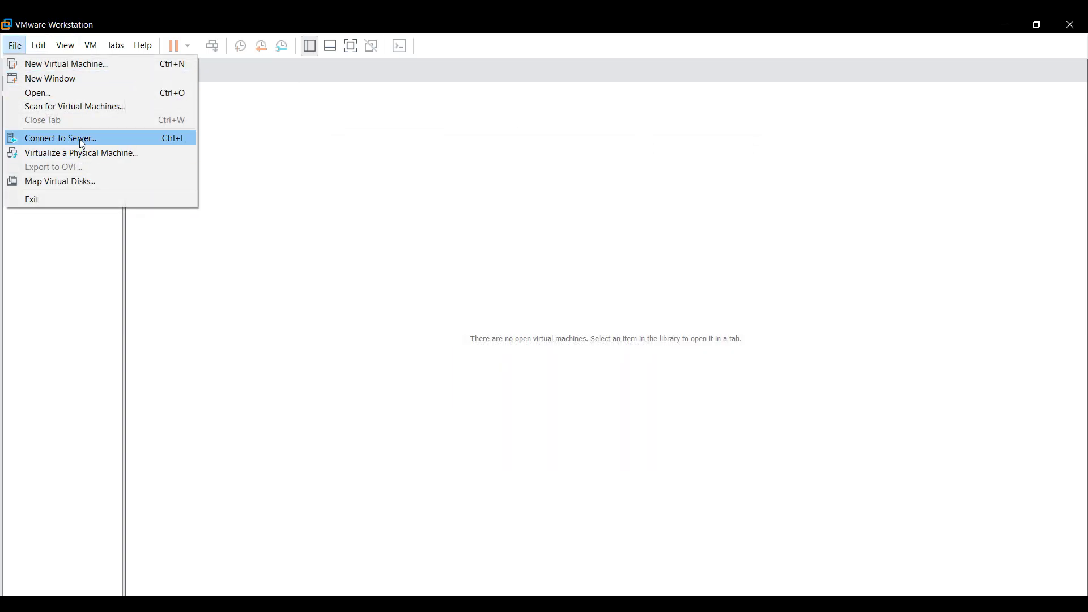
left_click(79, 138)
type("192.168.77")
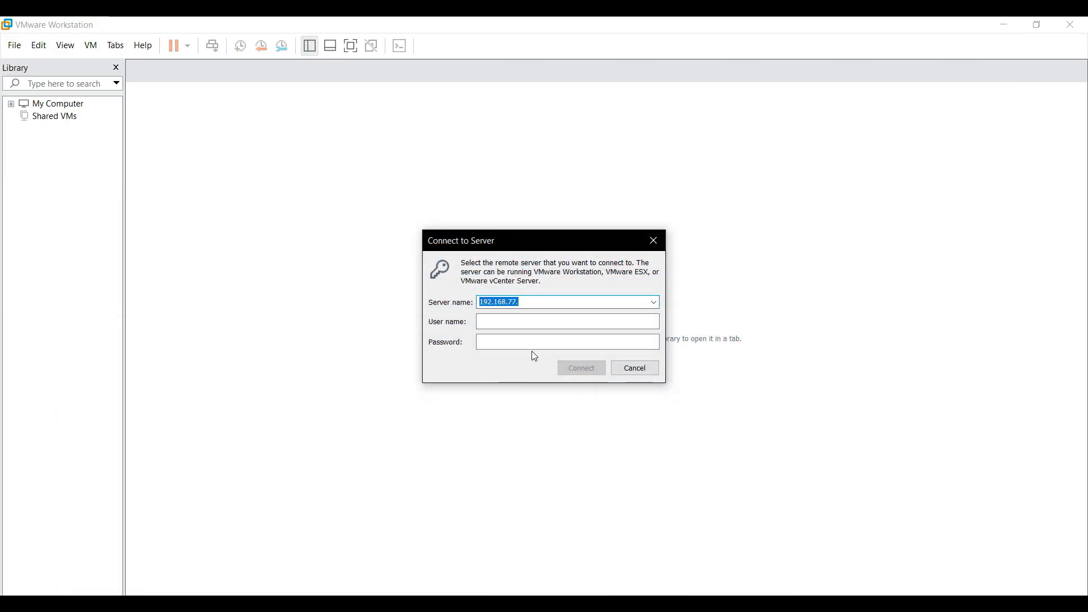
Connect to 192.168.77.119 as root, accepting the untrusted certificate.
type(".119")
key("Tab")
type("root")
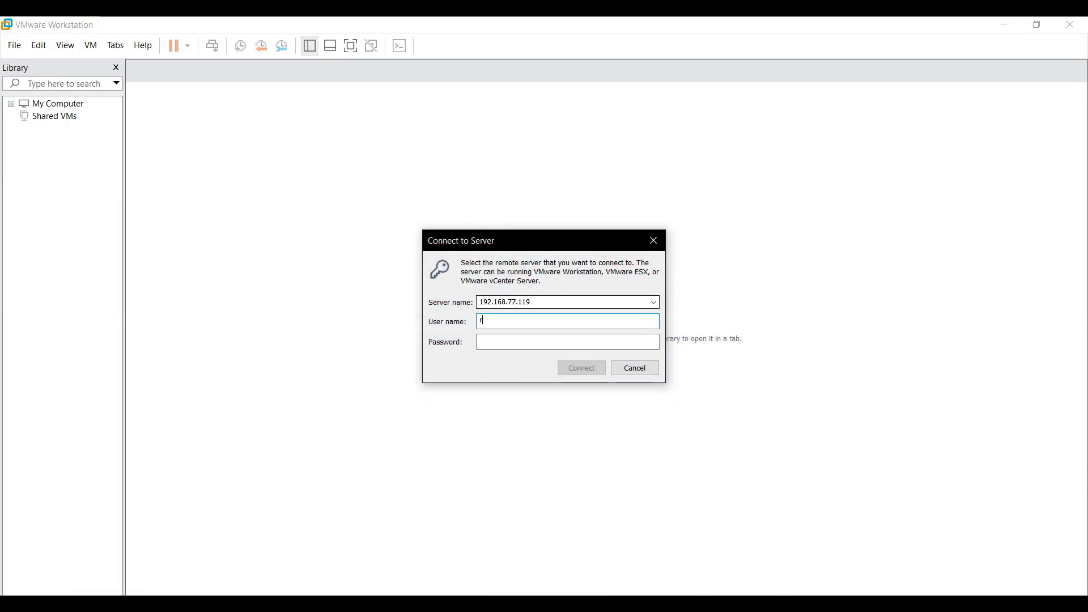
key("Return")
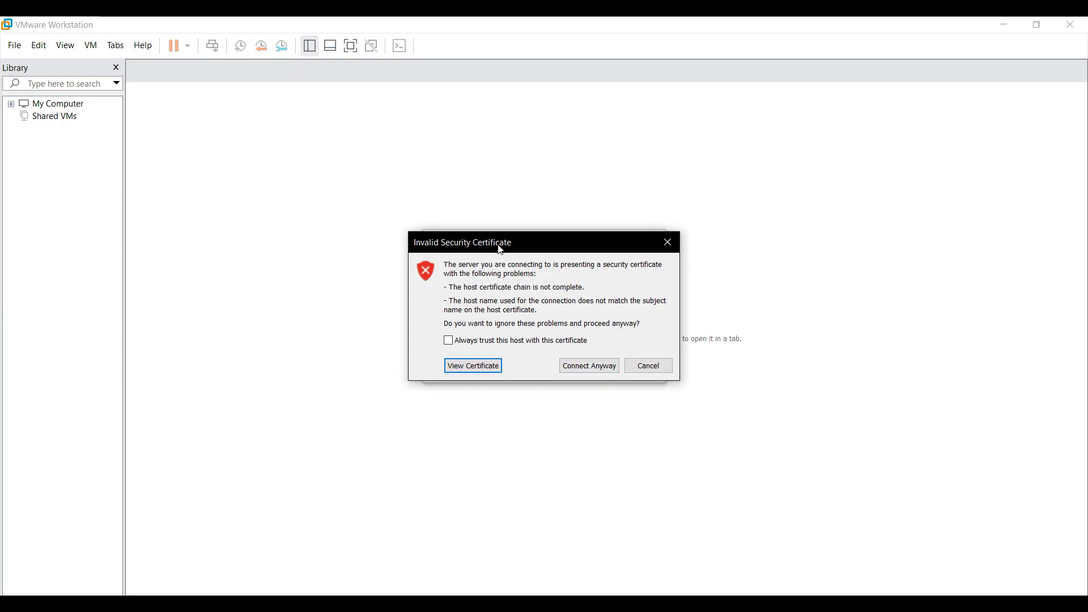
left_click_drag(502, 243, 679, 245)
left_click(748, 367)
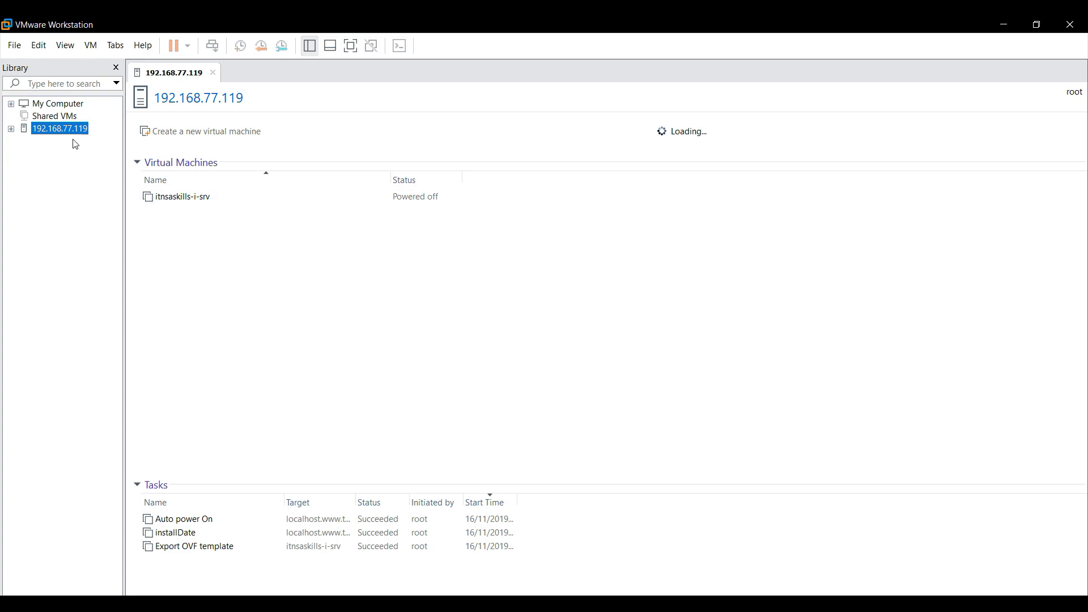
Expand host 192.168.77.119 to show itnsaskills-i-srv and dismiss its context menu unused.
left_click(12, 129)
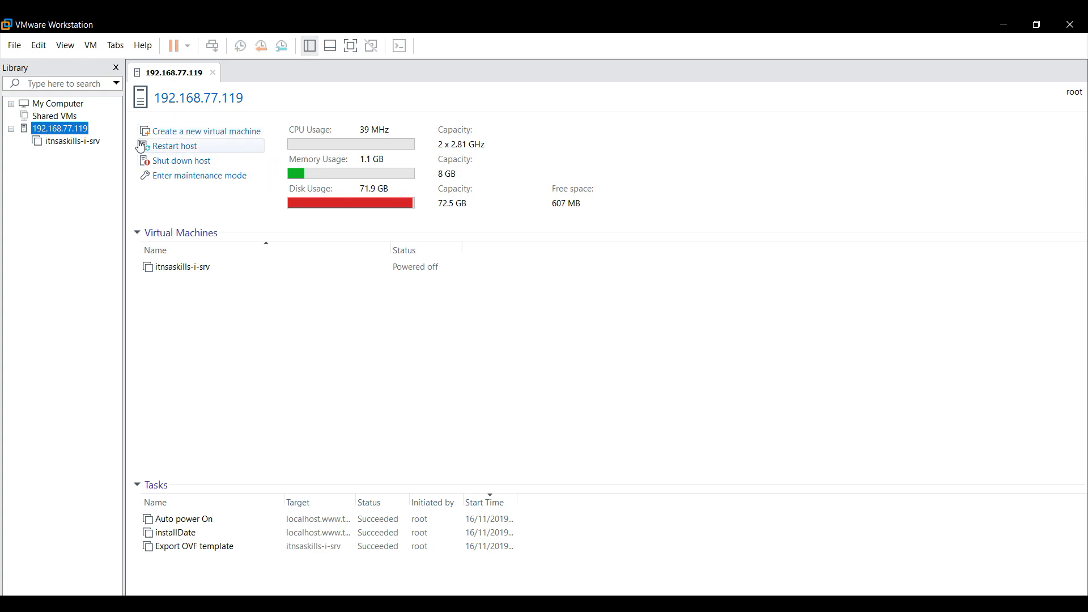
right_click(66, 128)
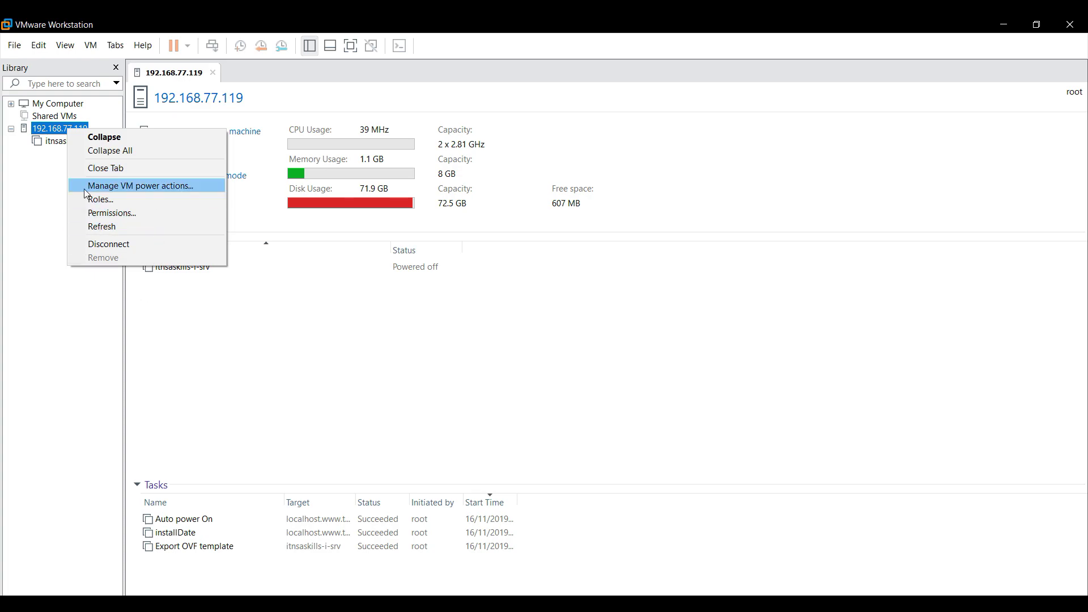
left_click(54, 199)
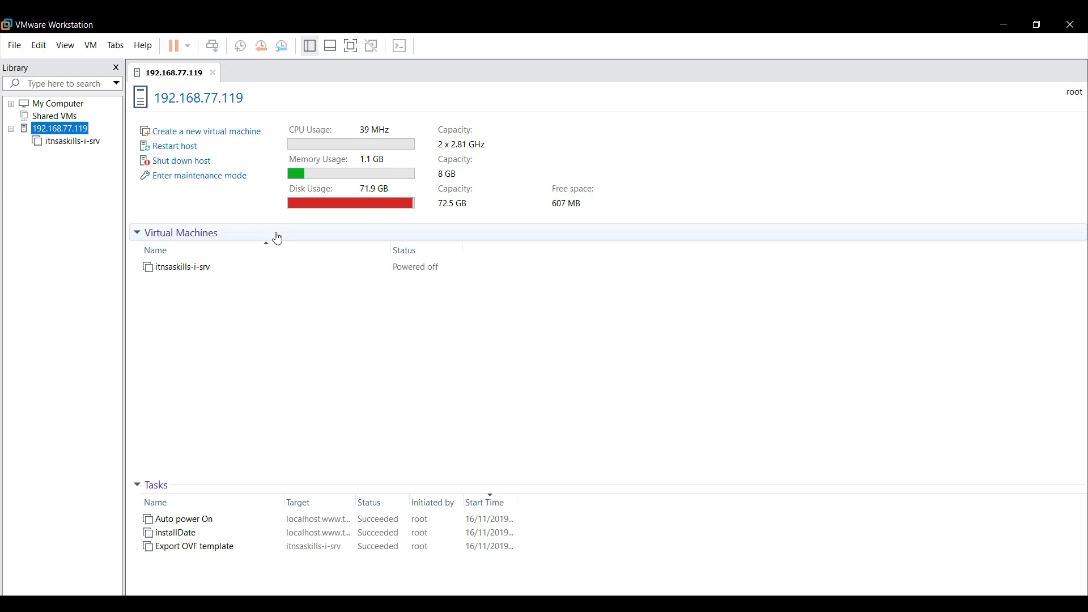
key("alt+Tab")
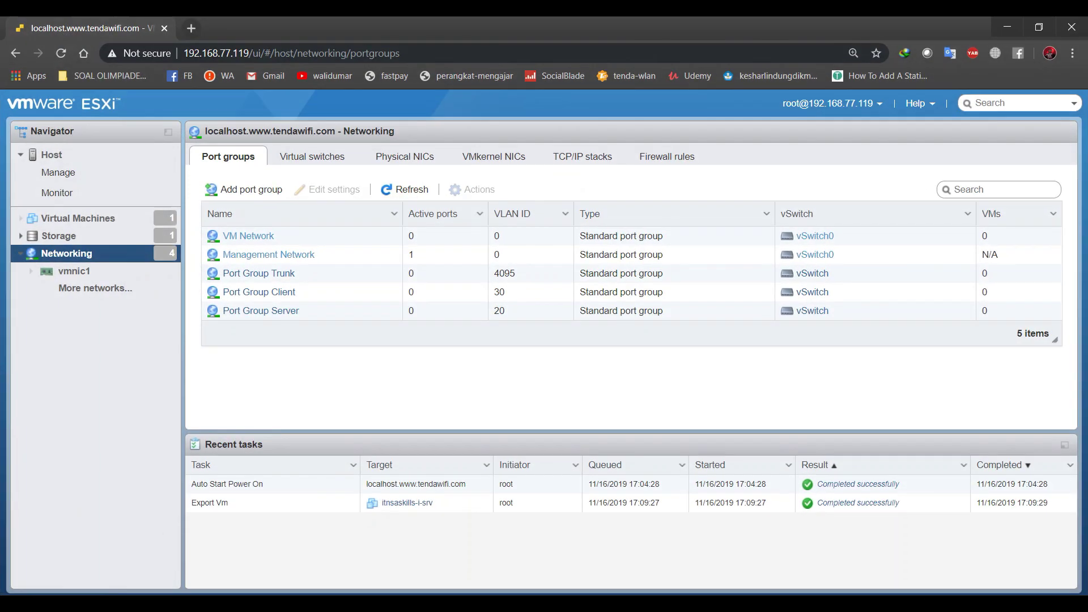
key("alt+Tab")
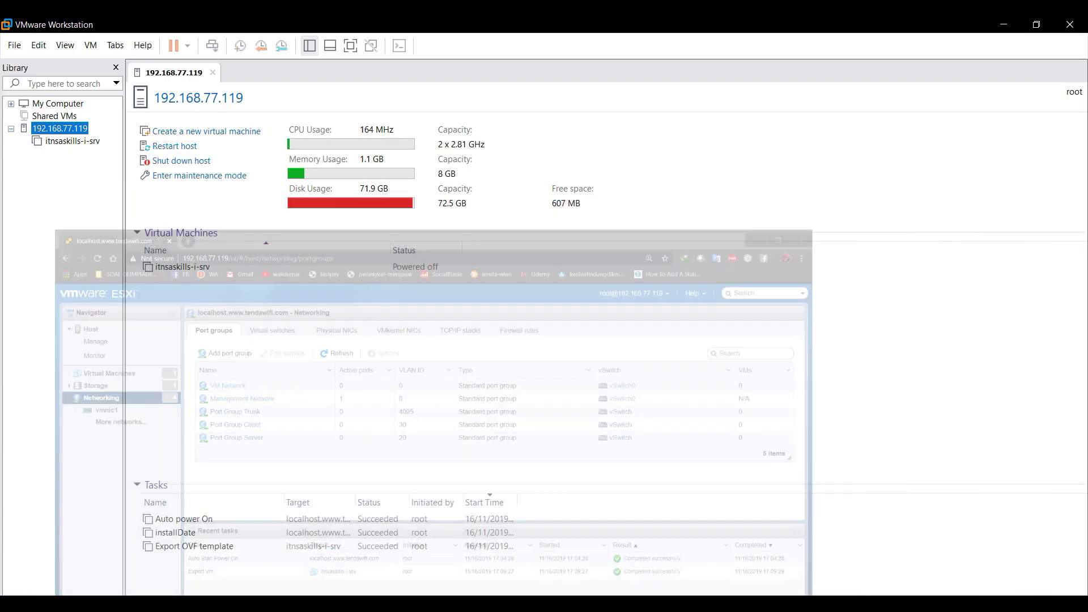
key("alt+Tab")
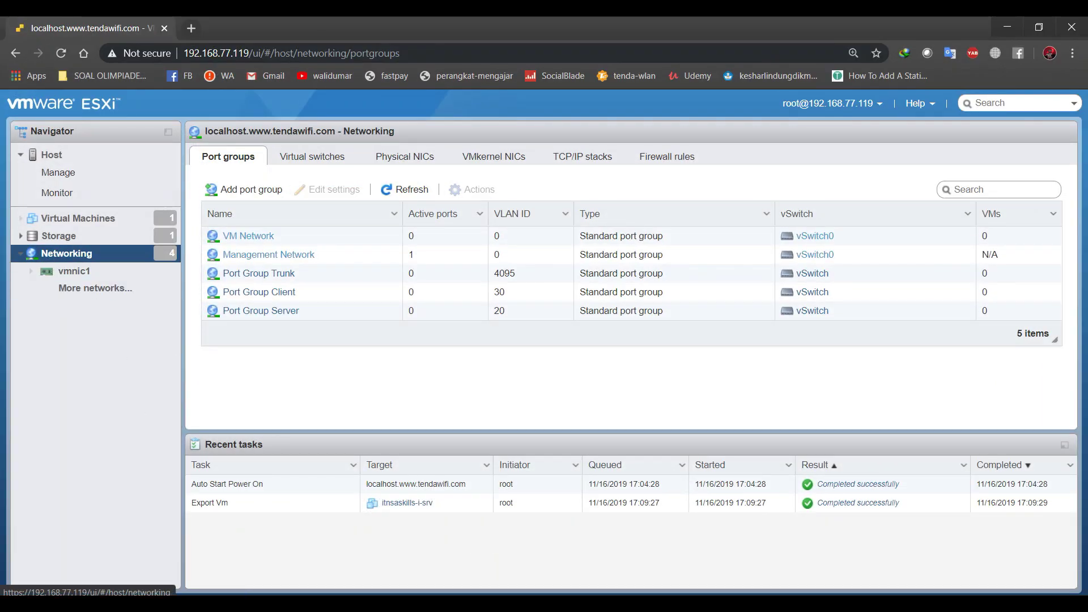
key("alt+Tab")
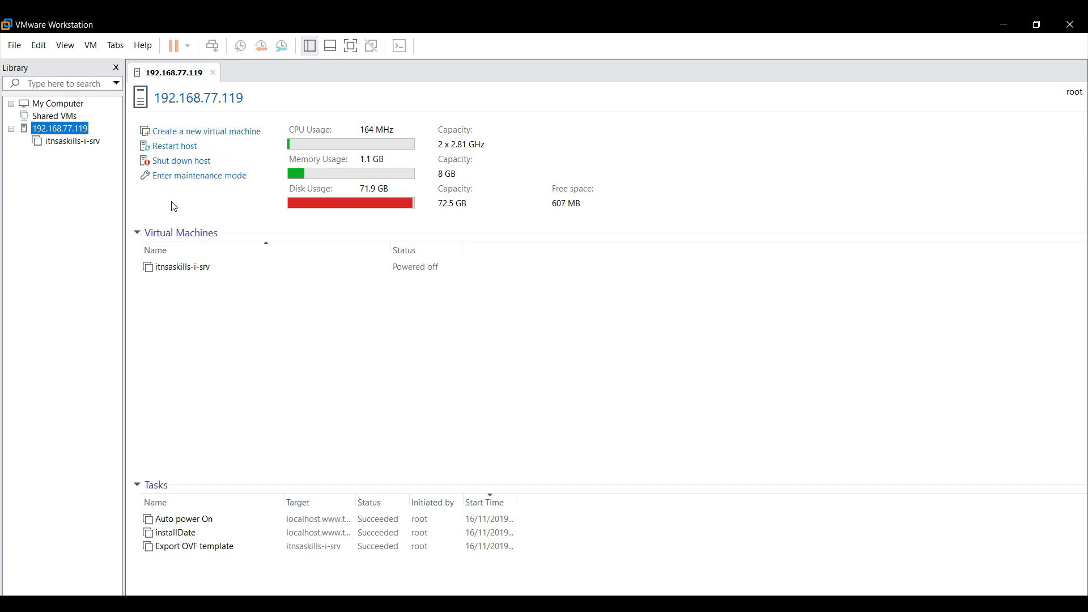
left_click(187, 132)
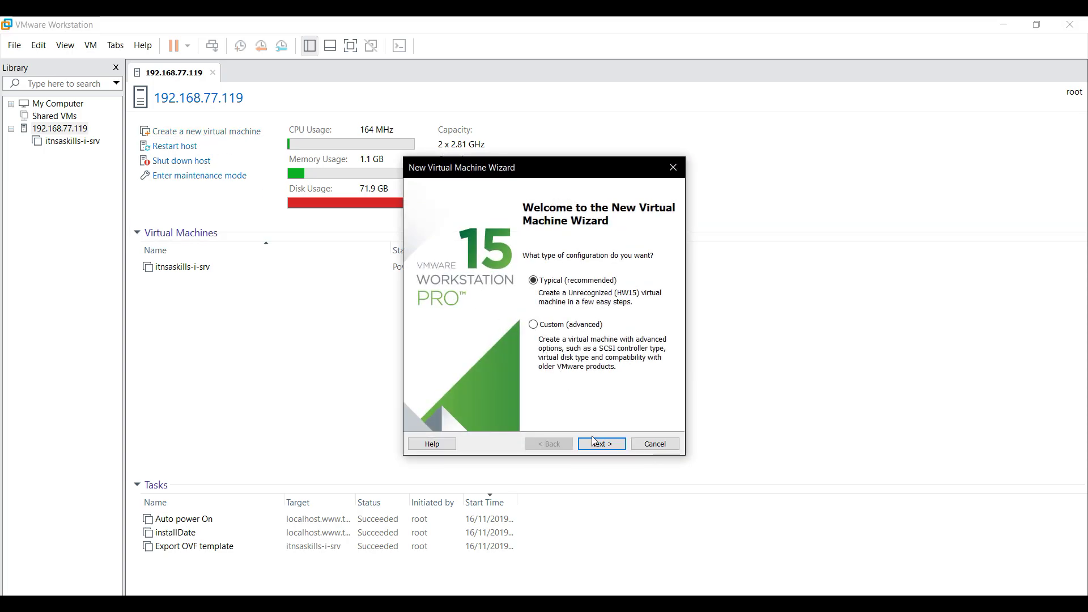
key("Return")
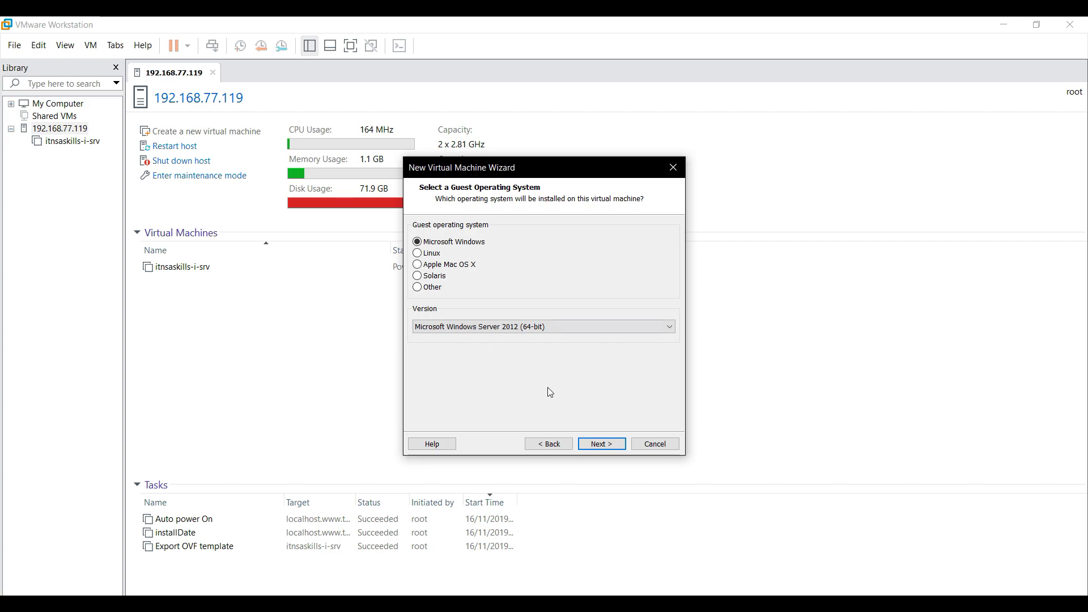
left_click(655, 444)
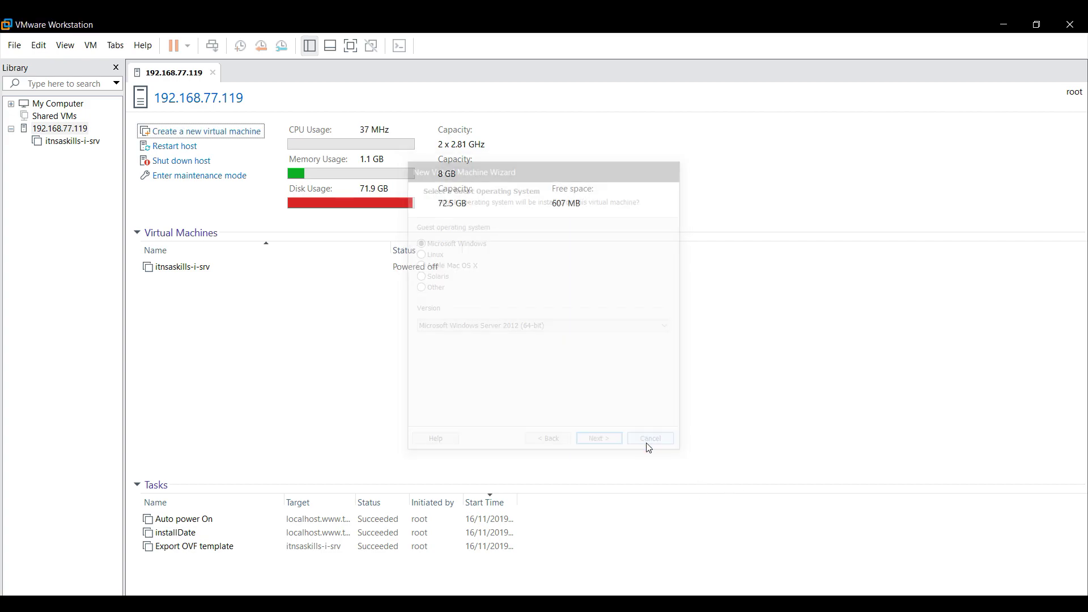
Power on itnsaskills-i-srv from its context menu and dismiss the resulting error.
left_click(198, 270)
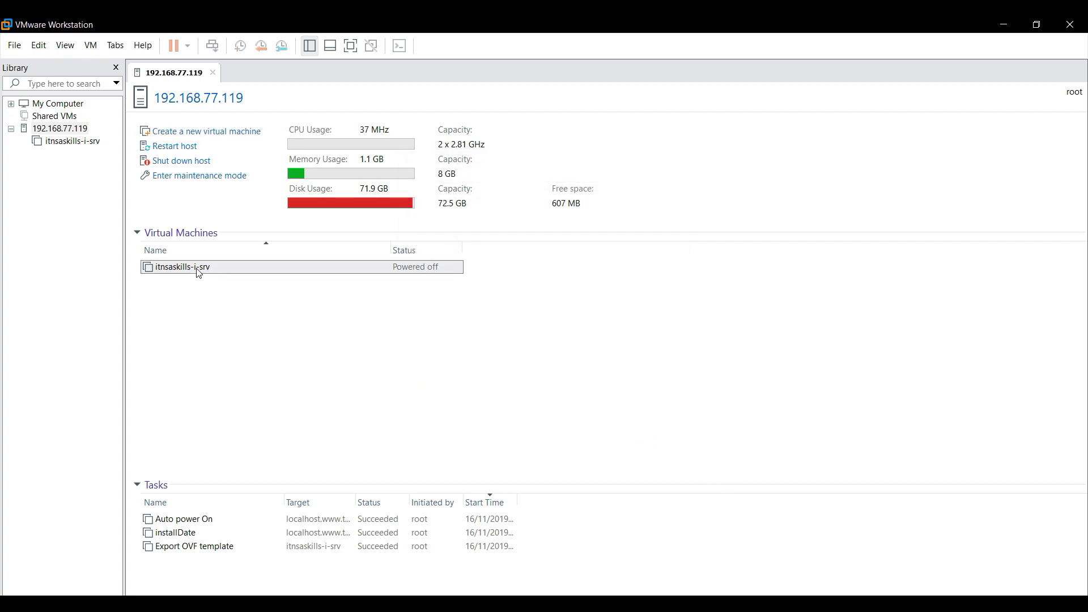
right_click(191, 266)
left_click(244, 291)
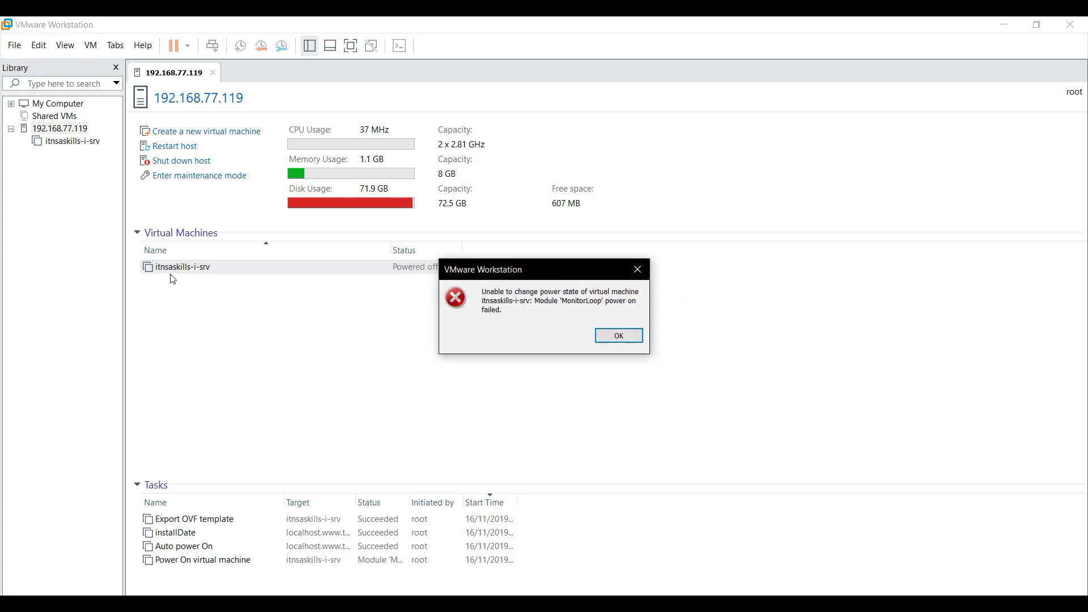
left_click(621, 336)
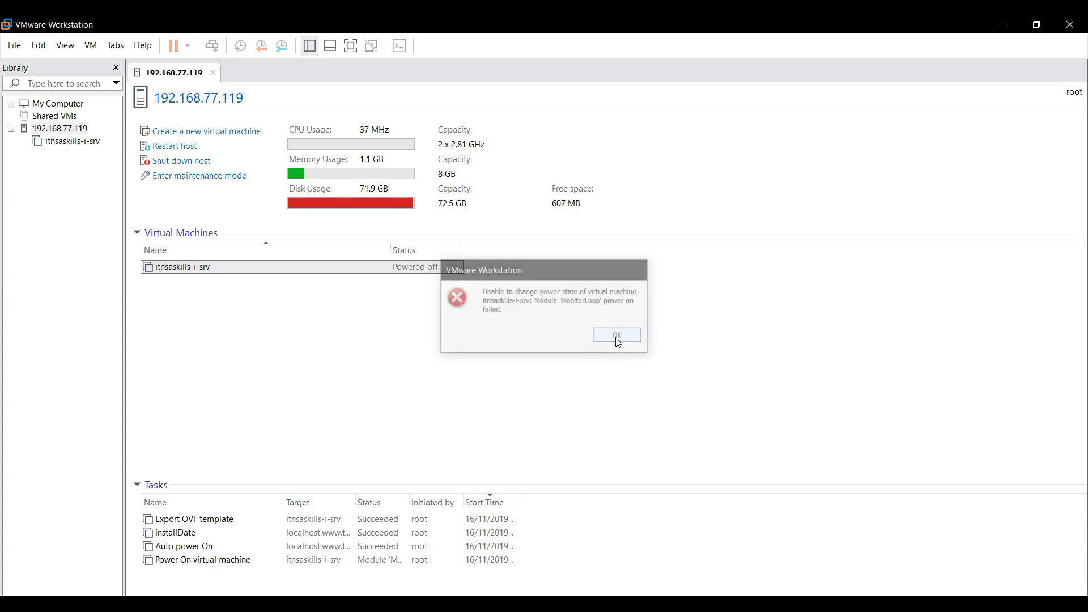
Retry powering on itnsaskills-i-srv from its tab, dismiss the MonitorLoop error, close the tab.
double_click(185, 270)
left_click(197, 124)
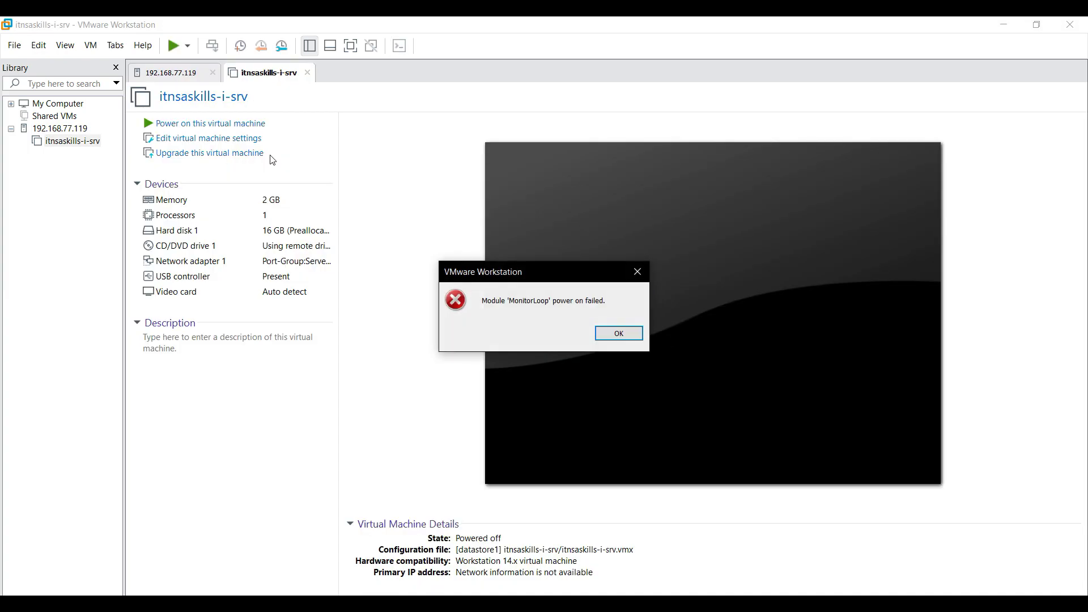
left_click(615, 334)
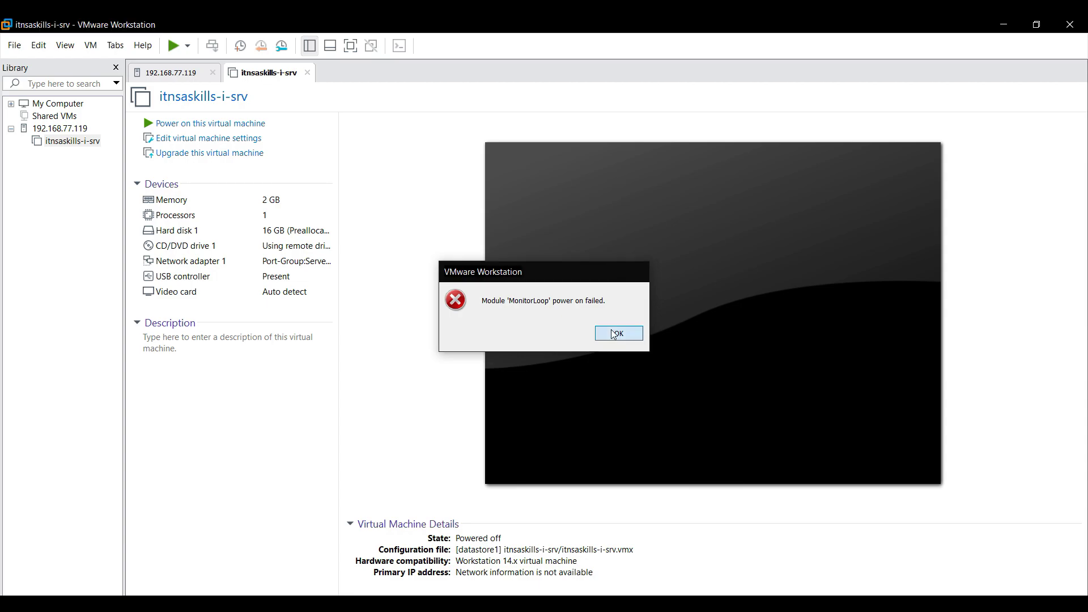
left_click(180, 80)
left_click(287, 78)
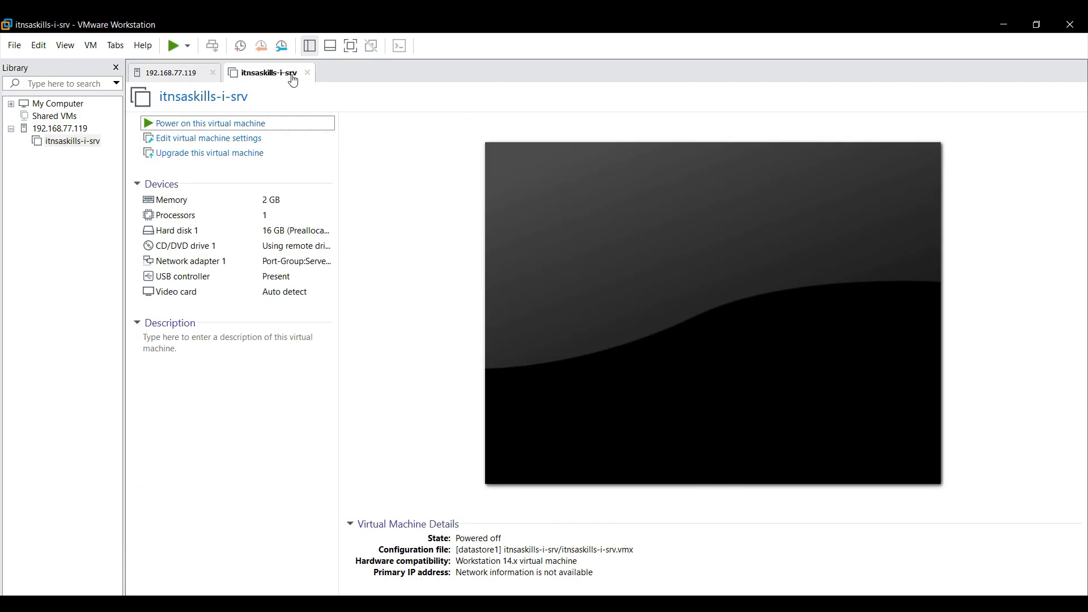
left_click(307, 72)
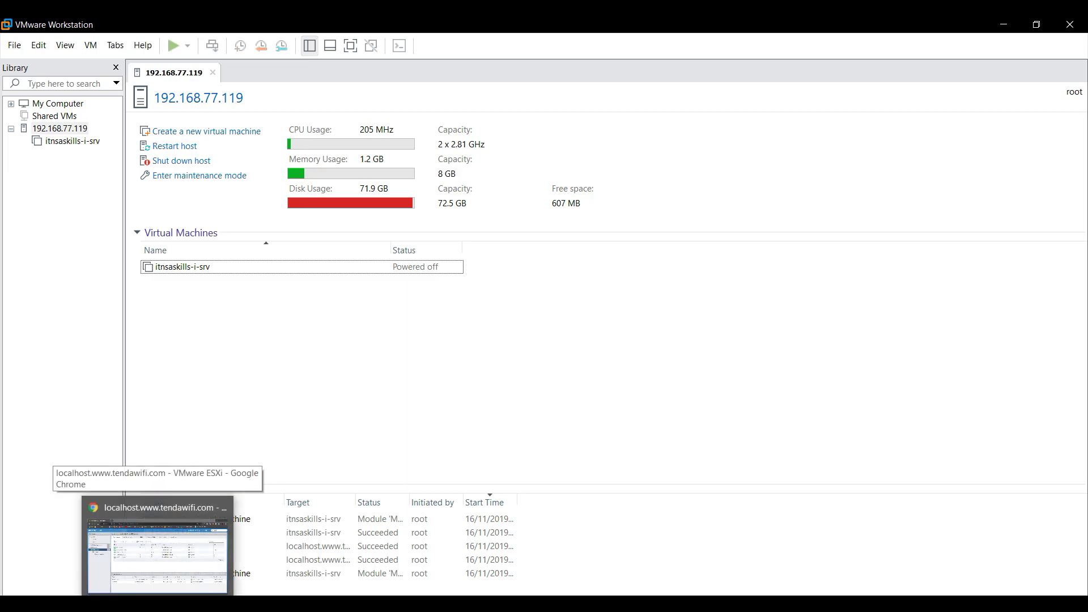
left_click(158, 544)
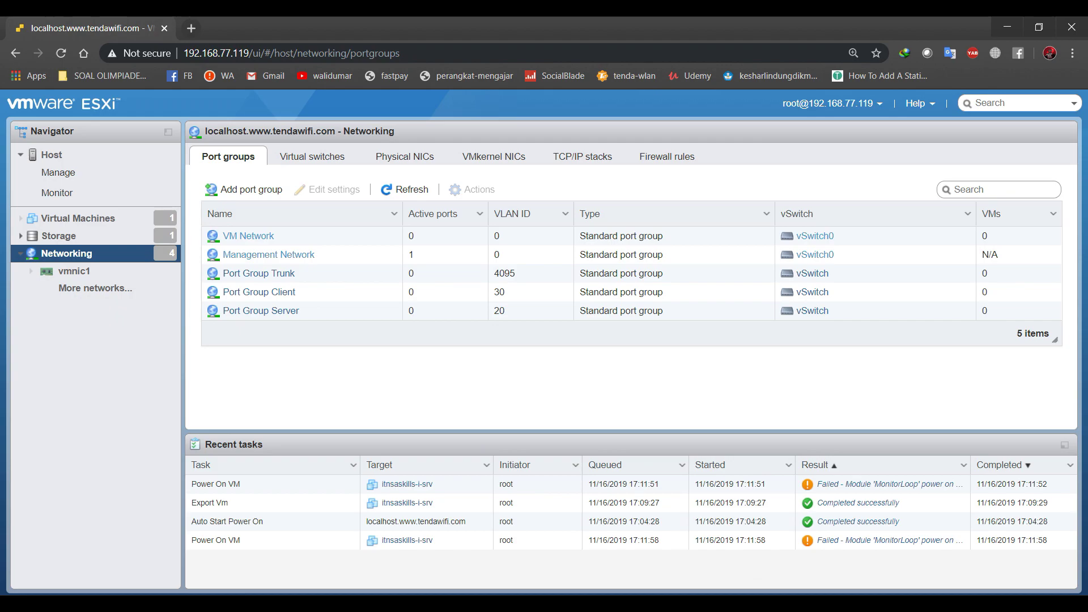
key("alt+Tab")
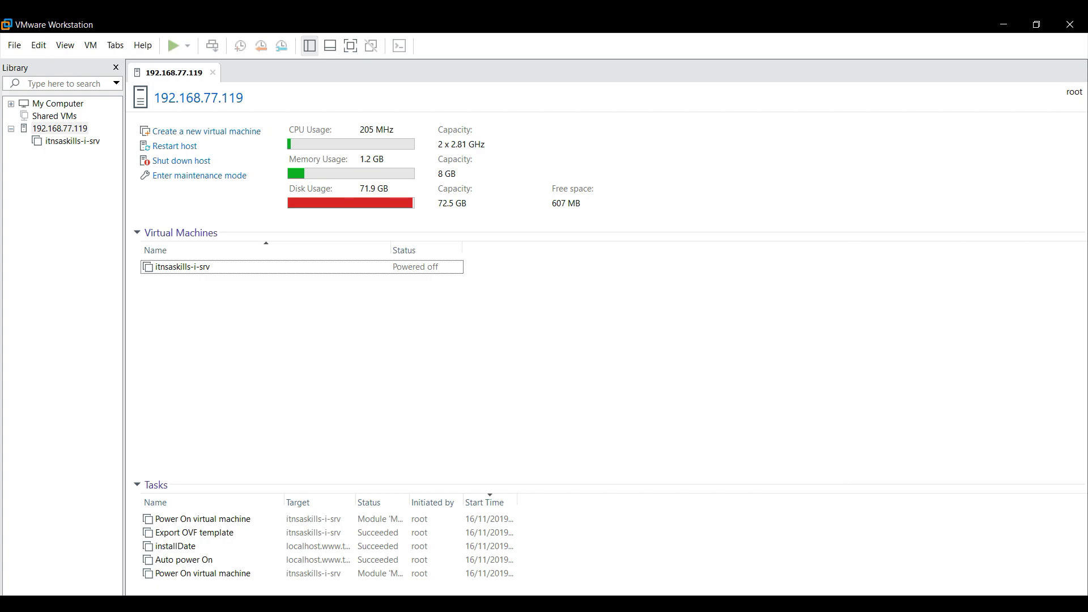